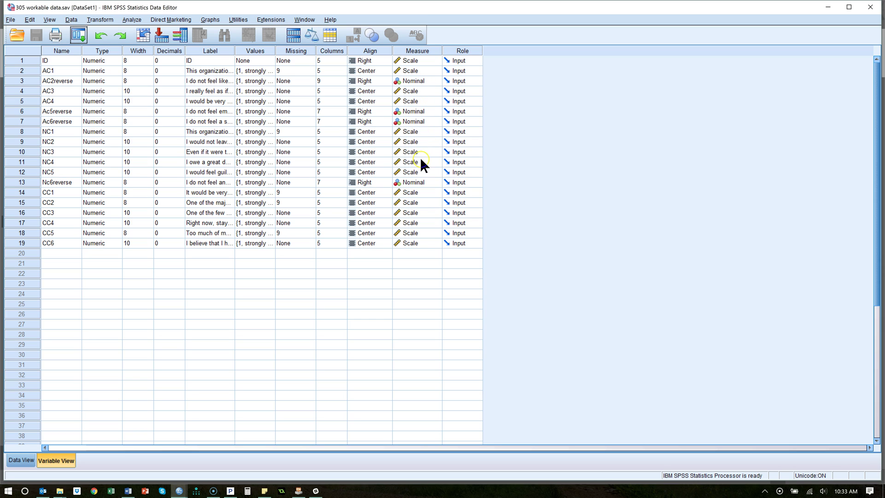
# Step: In Variable View, change AC2reverse, Ac5reverse, Ac6reverse and Nc6reverse to Scale, and ID to Nominal
pyautogui.click(262, 82)
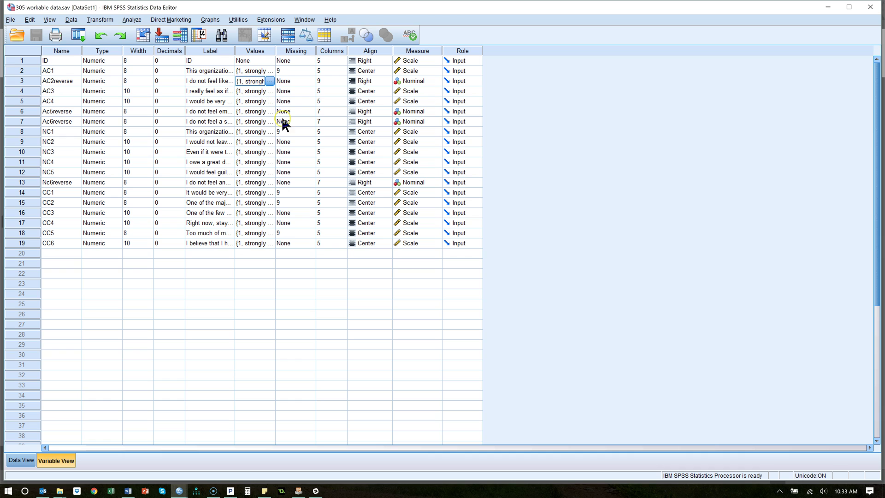
pyautogui.click(429, 81)
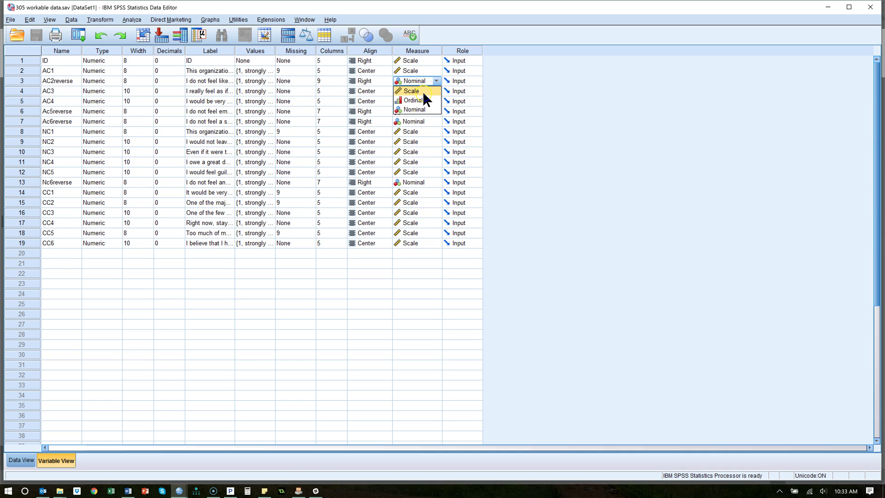
pyautogui.click(422, 91)
pyautogui.click(420, 112)
pyautogui.click(421, 122)
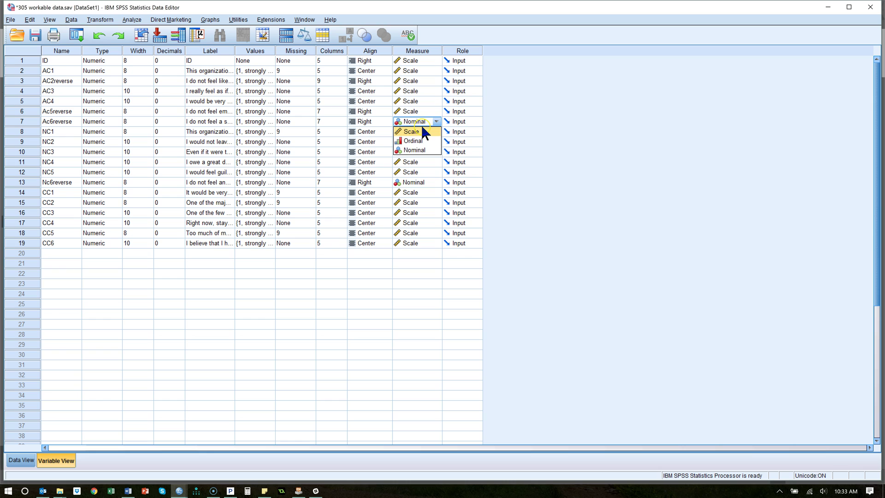
pyautogui.click(421, 131)
pyautogui.click(418, 182)
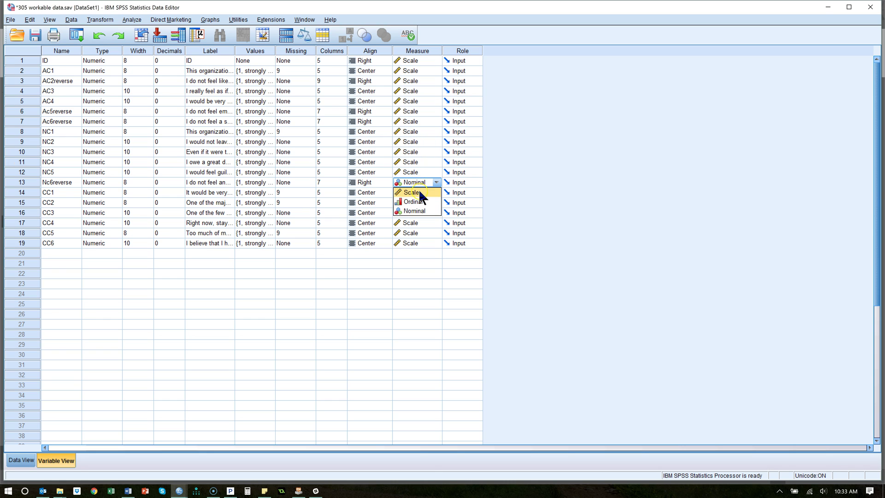
pyautogui.click(419, 192)
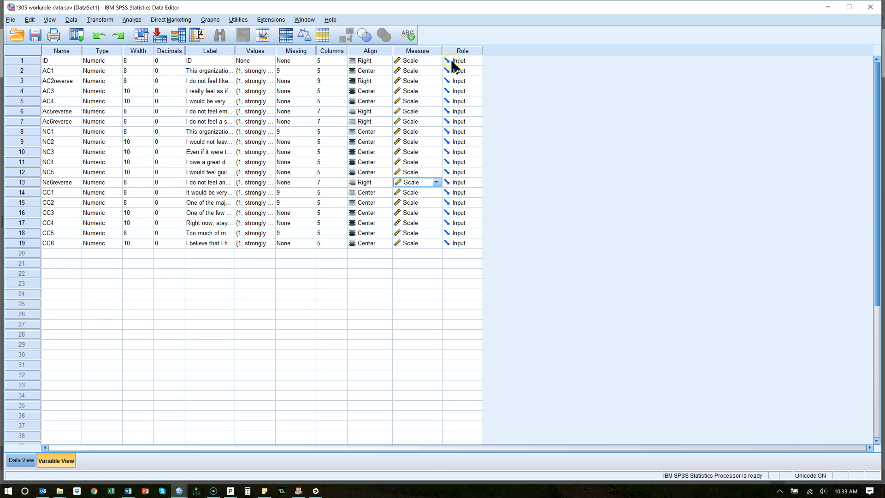
pyautogui.click(424, 61)
pyautogui.click(424, 90)
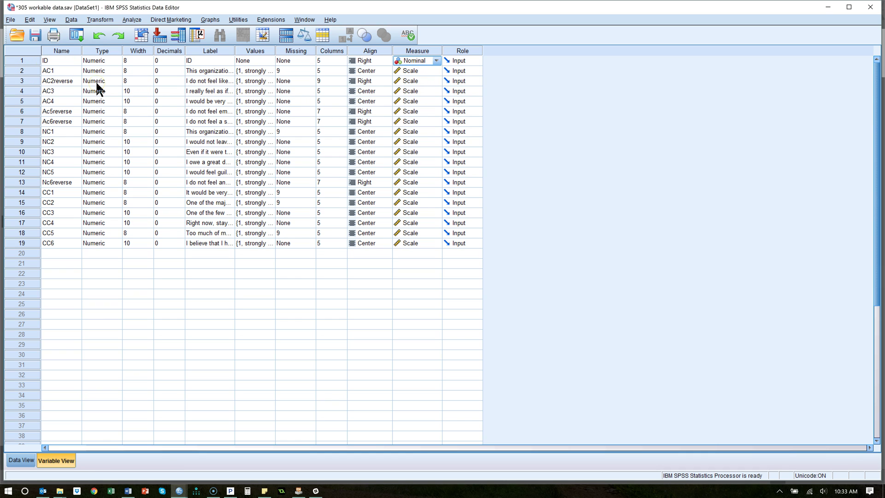
# Step: Open Reliability Analysis and add items AC1 through Ac6reverse to the scale
pyautogui.click(80, 36)
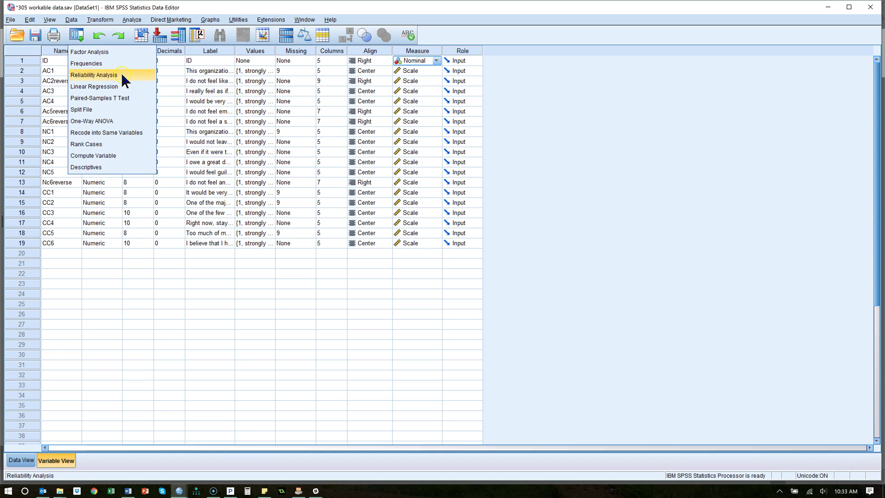
pyautogui.click(131, 20)
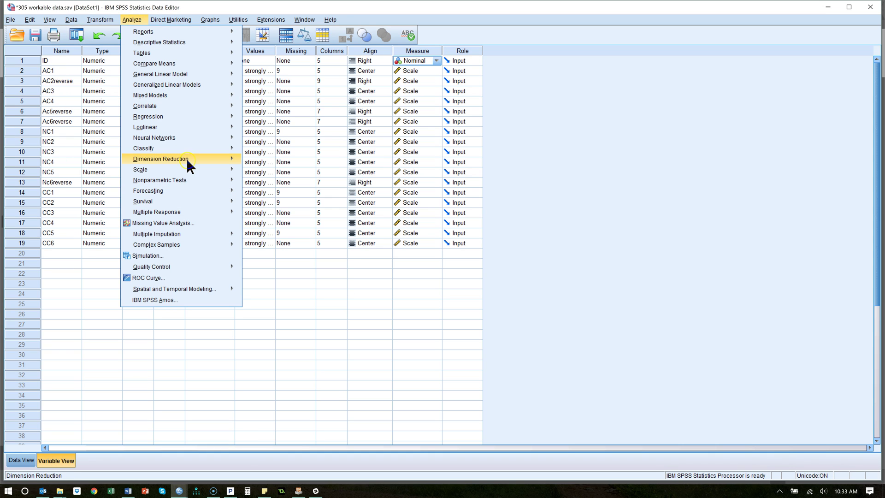
pyautogui.moveTo(188, 174)
pyautogui.click(280, 172)
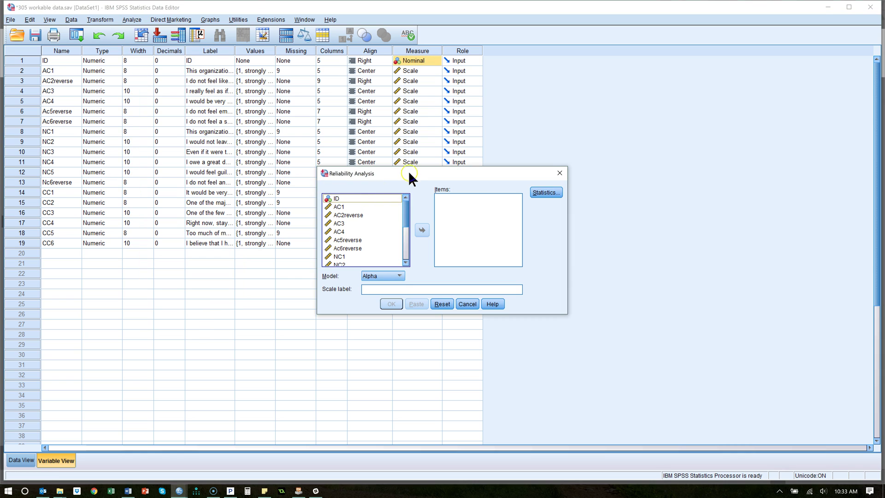
pyautogui.moveTo(408, 171); pyautogui.dragTo(388, 139)
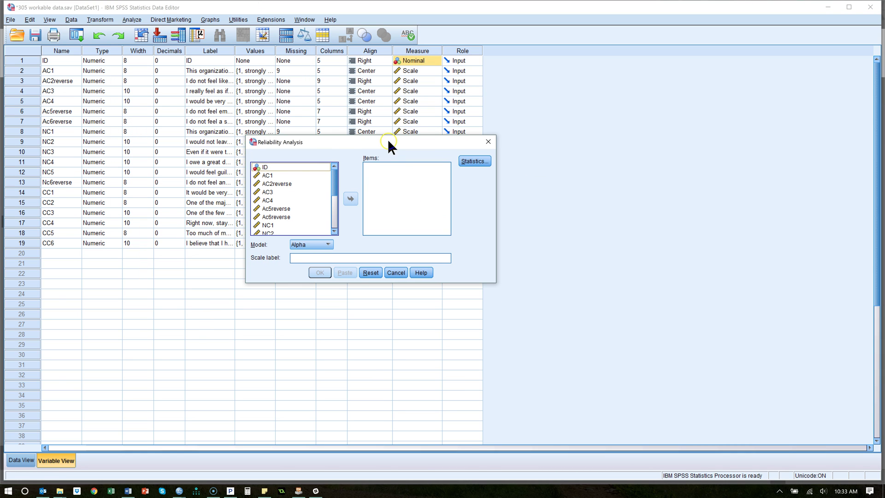
pyautogui.click(285, 176)
pyautogui.keyDown('shift'); pyautogui.click(291, 216); pyautogui.keyUp('shift')
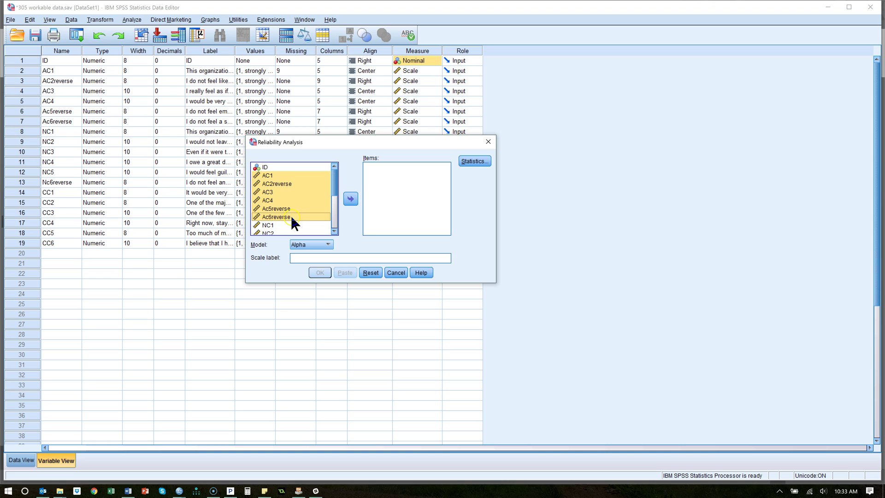
pyautogui.click(353, 200)
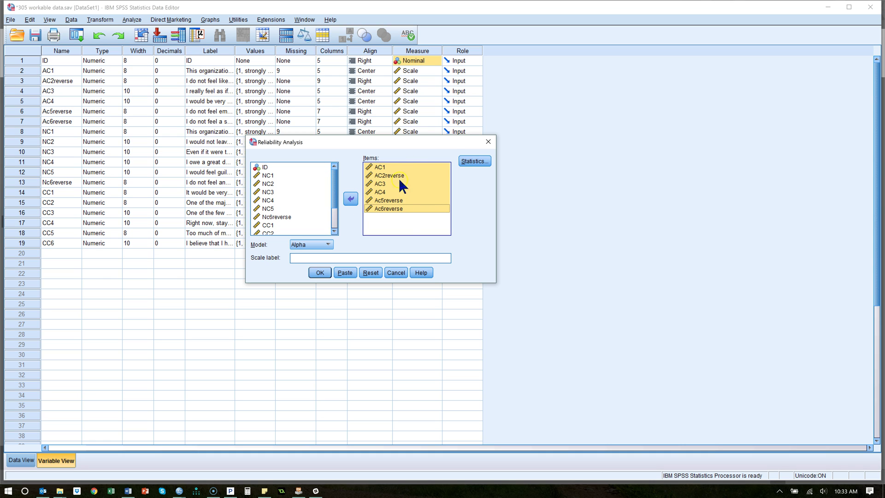
# Step: Request Scale if item deleted statistics, run it, and review alpha .828 and Item-Total Statistics
pyautogui.click(471, 161)
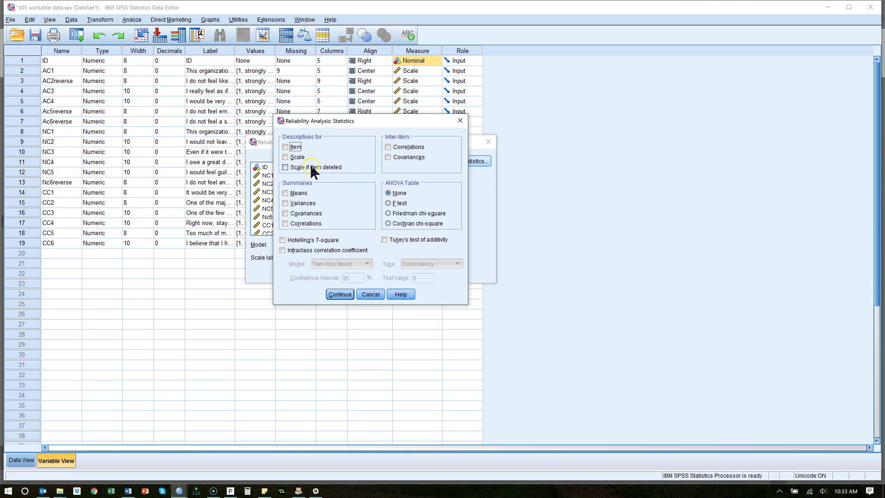
pyautogui.click(311, 168)
pyautogui.click(347, 293)
pyautogui.click(321, 272)
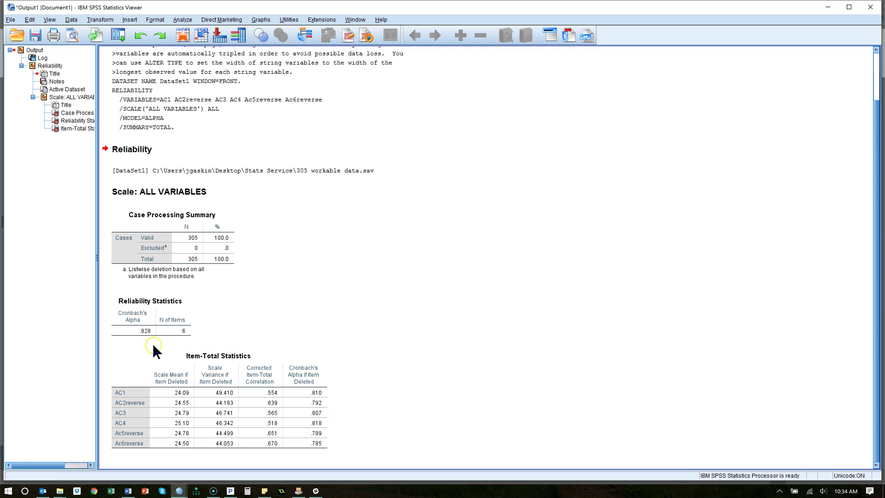
pyautogui.click(147, 334)
pyautogui.click(269, 369)
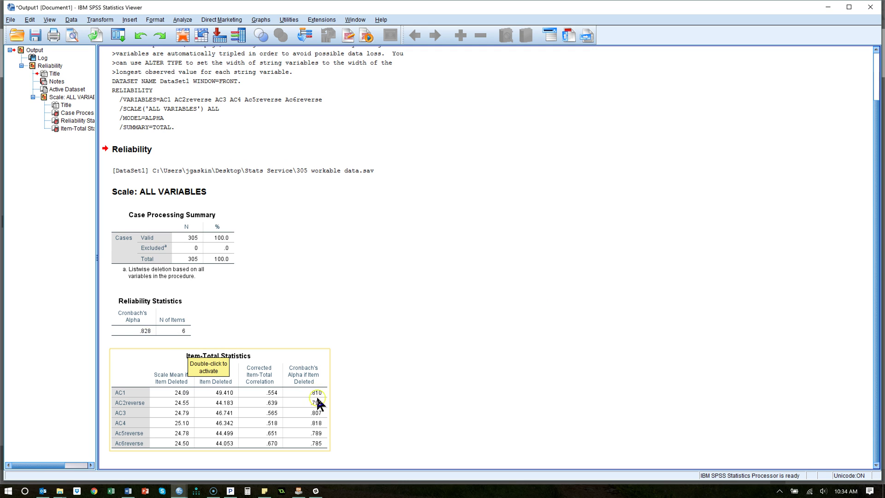
pyautogui.click(405, 387)
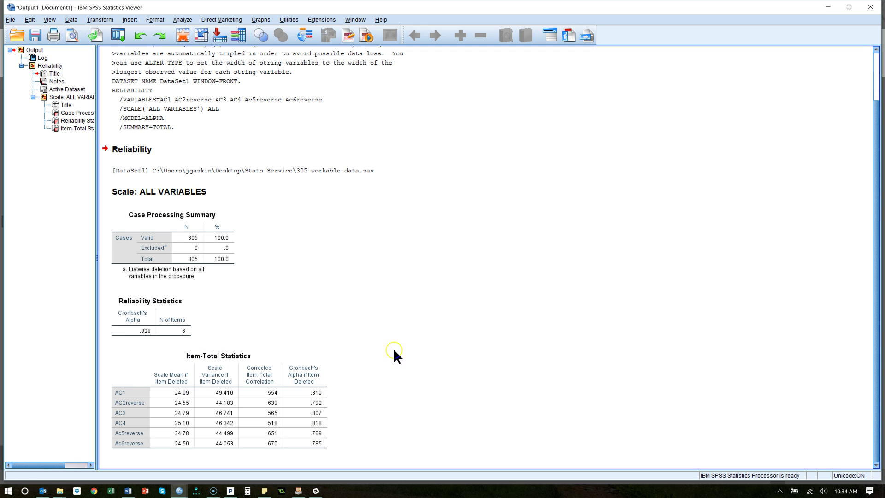
# Step: Swap the scale items for NC1 through Nc6reverse and run the reliability analysis (alpha .753)
pyautogui.click(118, 35)
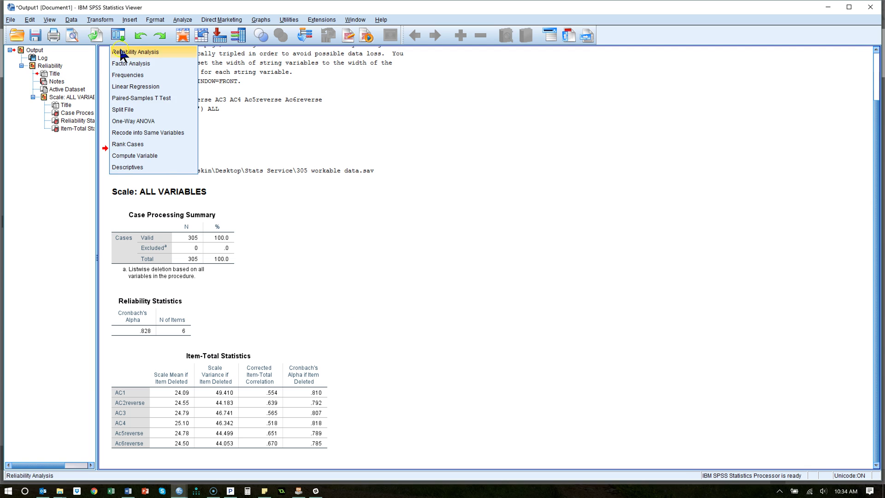
pyautogui.click(121, 52)
pyautogui.click(416, 189)
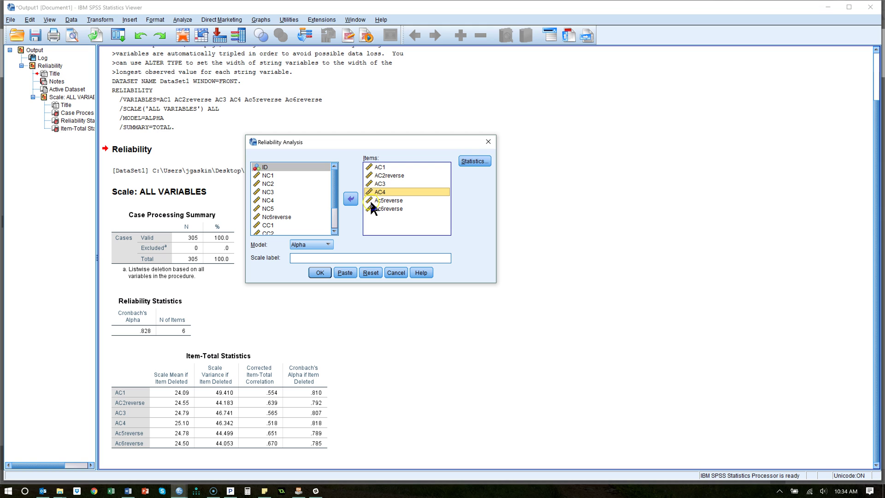
pyautogui.hotkey('ctrl', 'a')
pyautogui.click(350, 199)
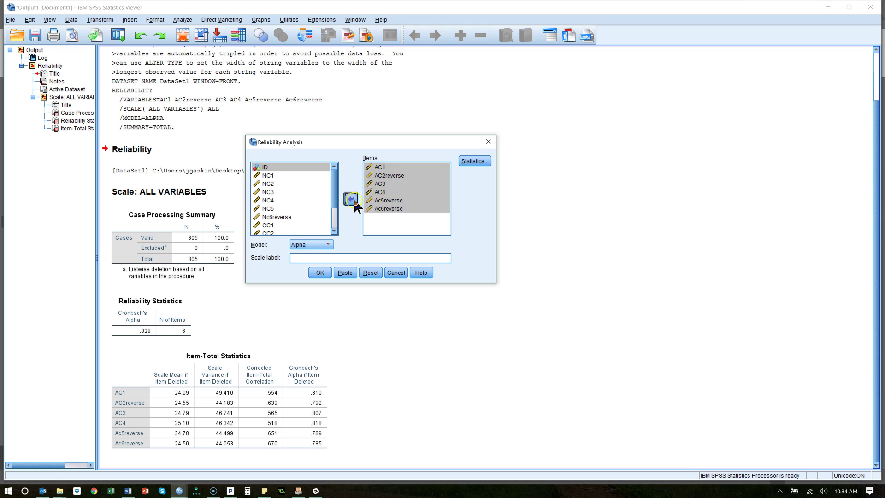
pyautogui.click(334, 217)
pyautogui.scroll(2, 322, 203)
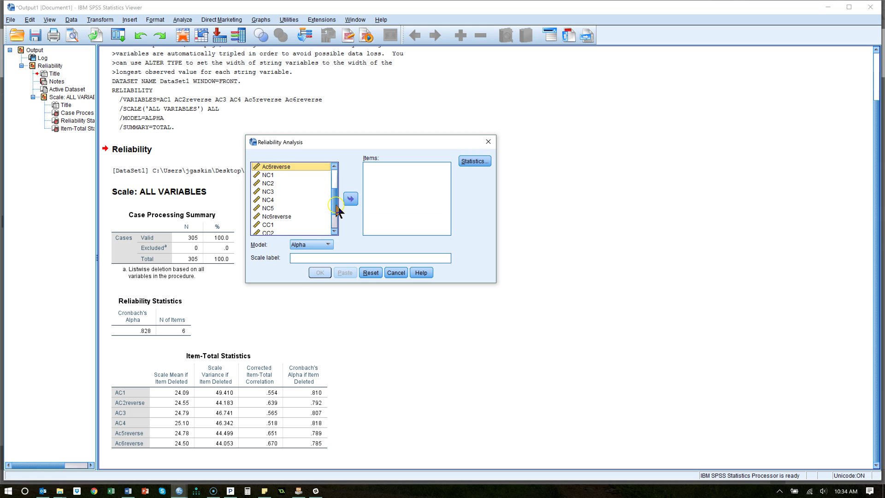
pyautogui.click(278, 177)
pyautogui.keyDown('shift'); pyautogui.click(284, 216); pyautogui.keyUp('shift')
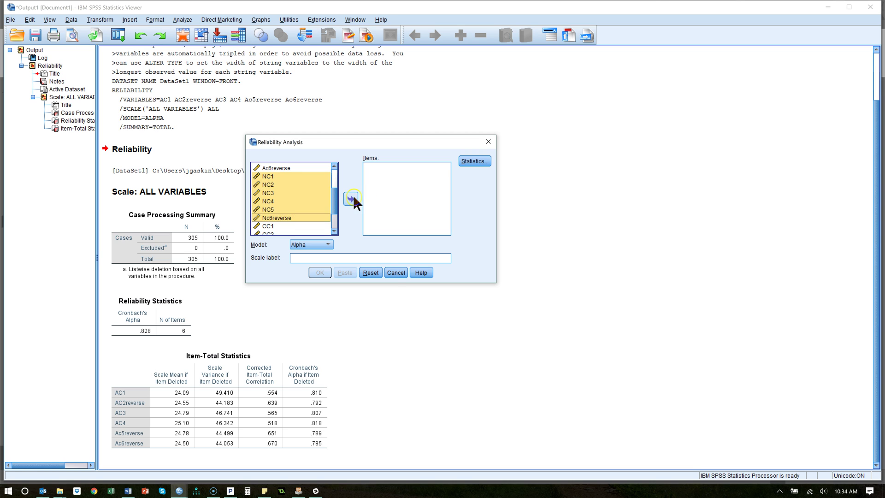
pyautogui.click(350, 199)
pyautogui.click(322, 273)
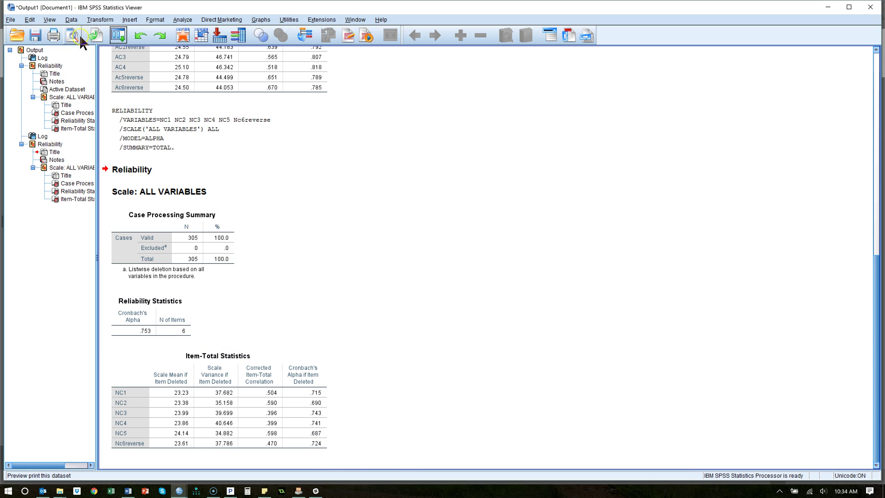
# Step: Swap the scale items for CC1 through CC6 and run the reliability analysis
pyautogui.click(116, 39)
pyautogui.click(203, 51)
pyautogui.click(402, 189)
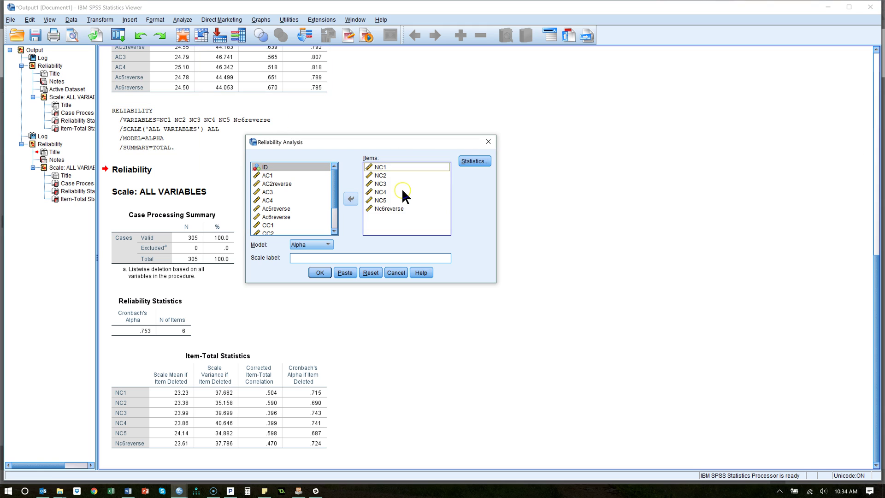
pyautogui.hotkey('ctrl', 'a')
pyautogui.click(350, 198)
pyautogui.click(335, 222)
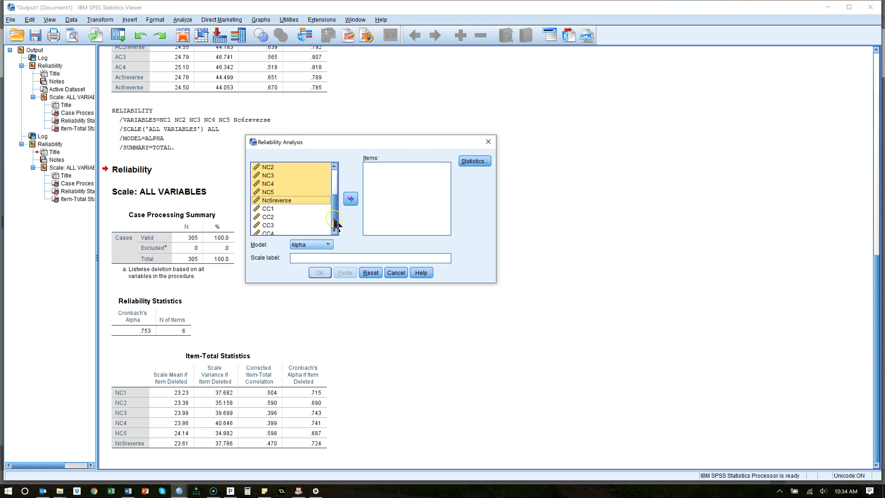
pyautogui.click(277, 209)
pyautogui.click(334, 230)
pyautogui.click(334, 231)
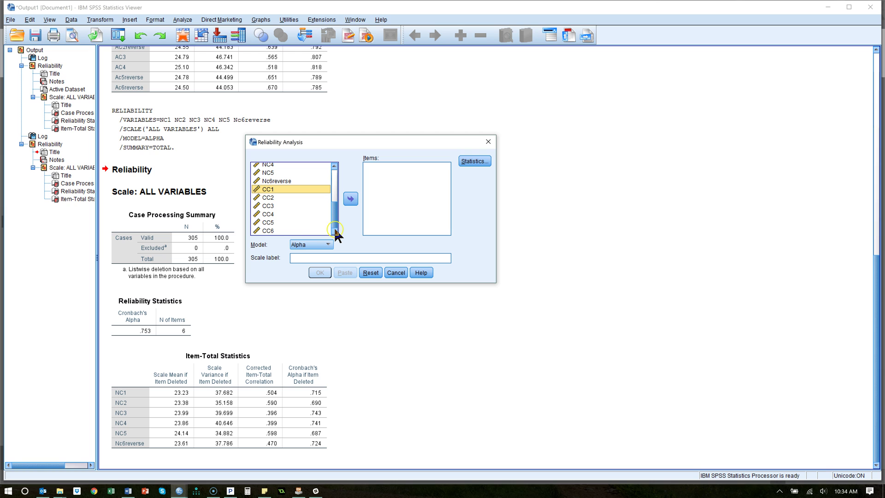
pyautogui.keyDown('shift'); pyautogui.click(288, 229); pyautogui.keyUp('shift')
pyautogui.click(350, 199)
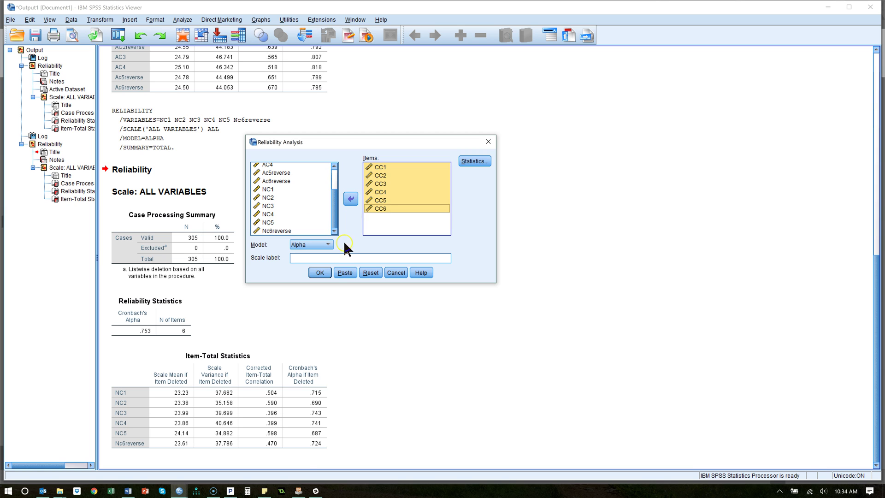
pyautogui.click(325, 276)
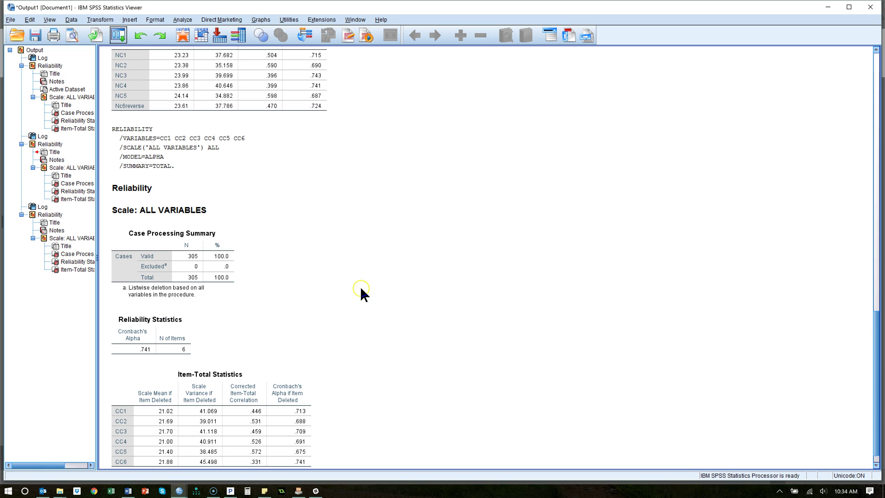
# Step: Review the CC items' Cronbach's alpha of .741 and their Item-Total Statistics table
pyautogui.click(139, 355)
pyautogui.click(410, 354)
pyautogui.click(312, 410)
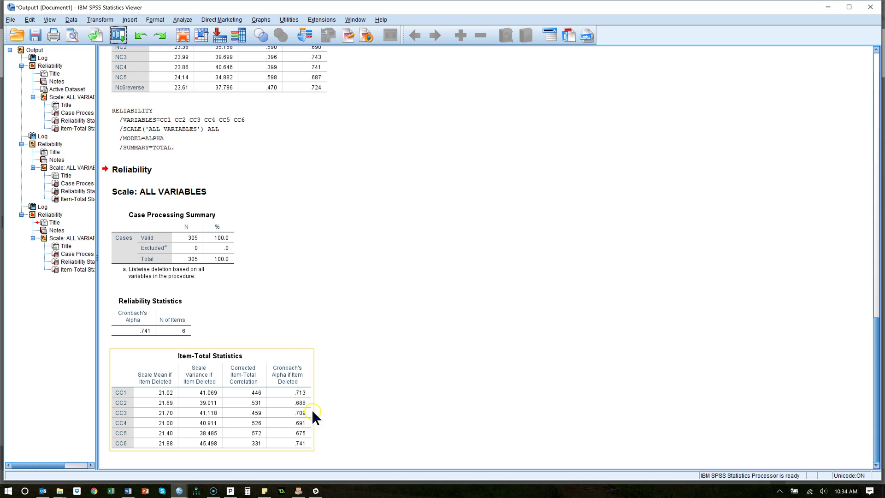
pyautogui.click(554, 324)
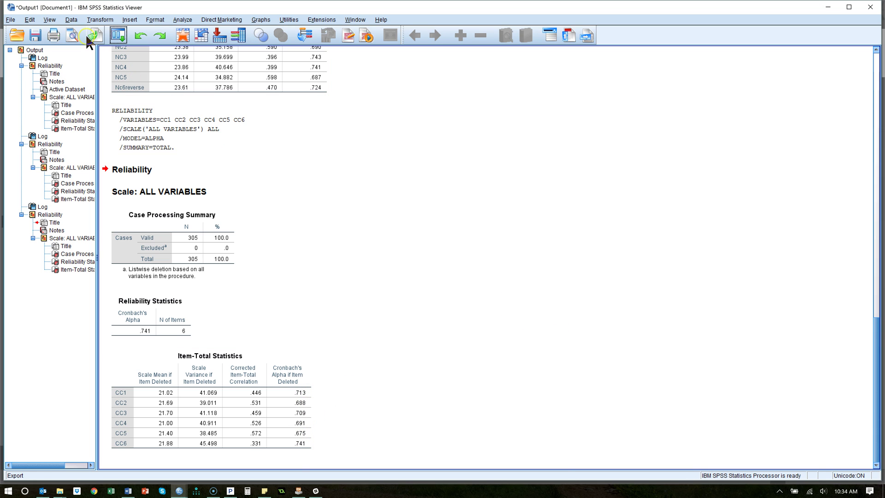
pyautogui.hotkey('alt', 'Tab')
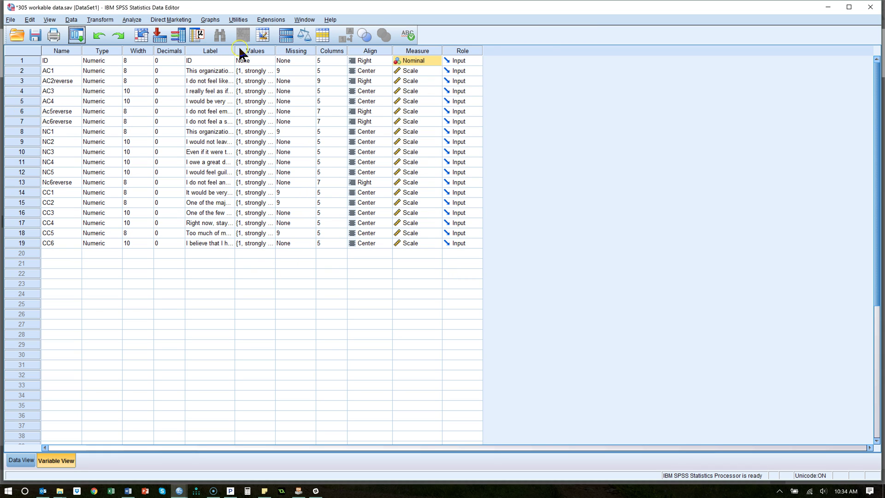
pyautogui.moveTo(235, 50); pyautogui.dragTo(549, 61)
pyautogui.click(577, 71)
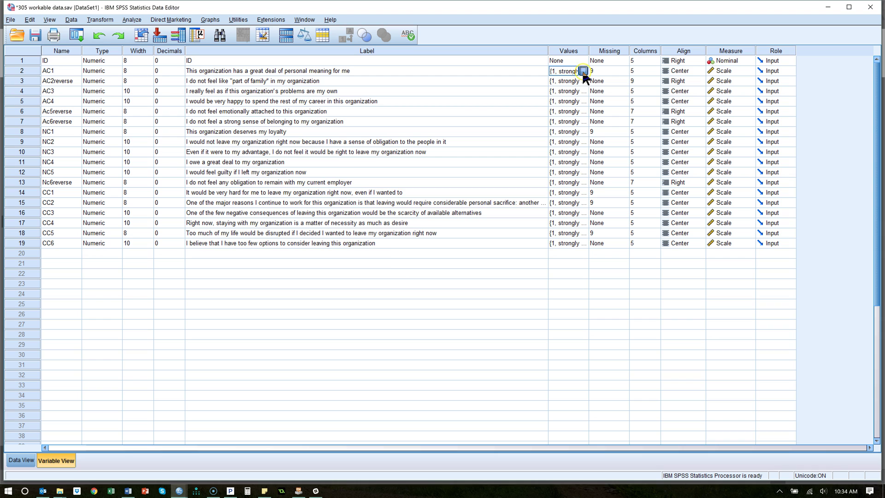
pyautogui.click(582, 72)
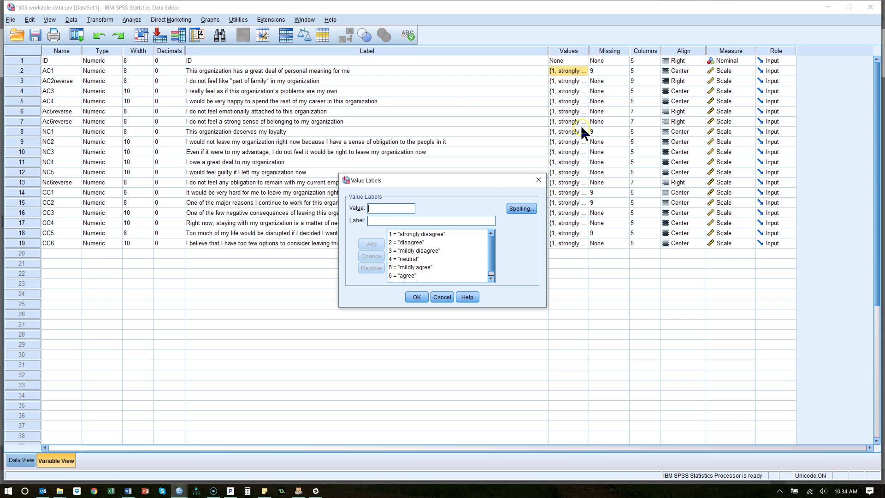
pyautogui.moveTo(492, 262); pyautogui.dragTo(494, 234)
pyautogui.click(440, 297)
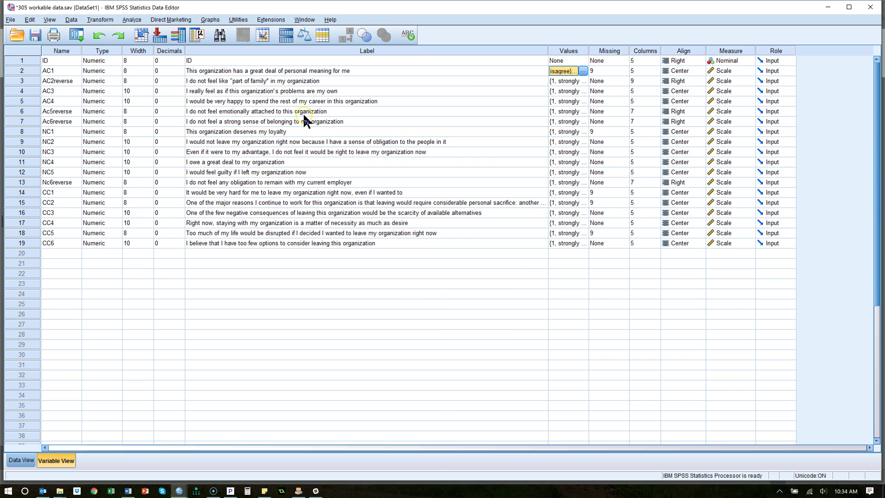
pyautogui.click(298, 90)
pyautogui.moveTo(29, 69); pyautogui.dragTo(22, 122)
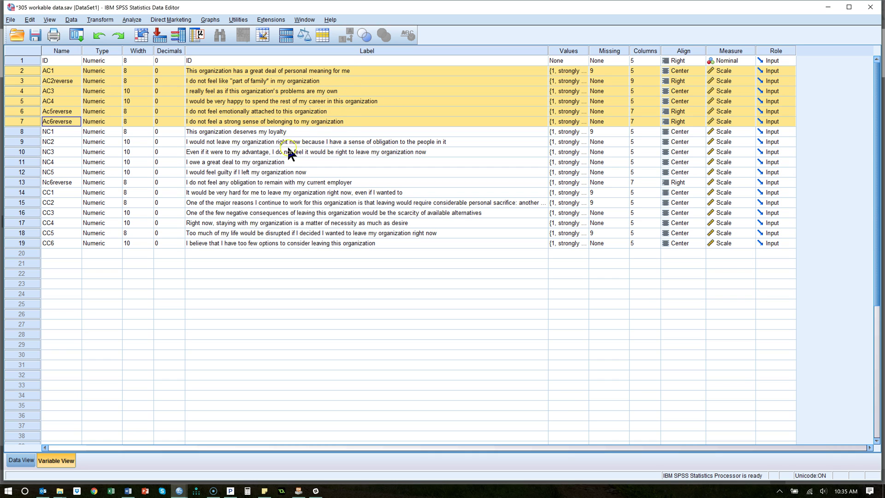
pyautogui.moveTo(21, 132); pyautogui.dragTo(22, 183)
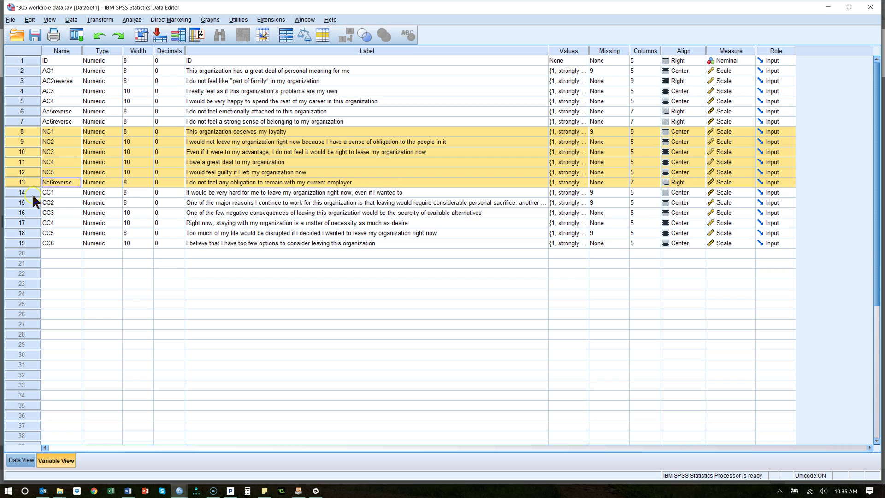
pyautogui.moveTo(32, 193); pyautogui.dragTo(29, 239)
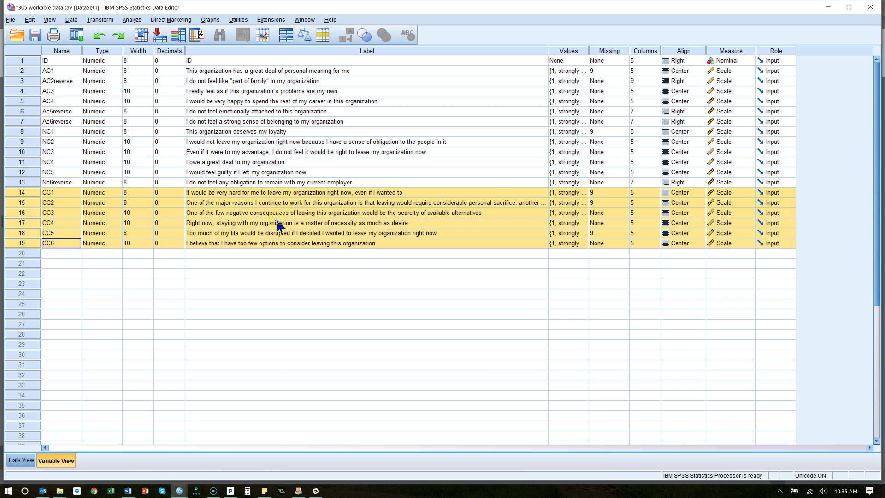
pyautogui.keyDown('shift'); pyautogui.click(28, 131); pyautogui.keyUp('shift')
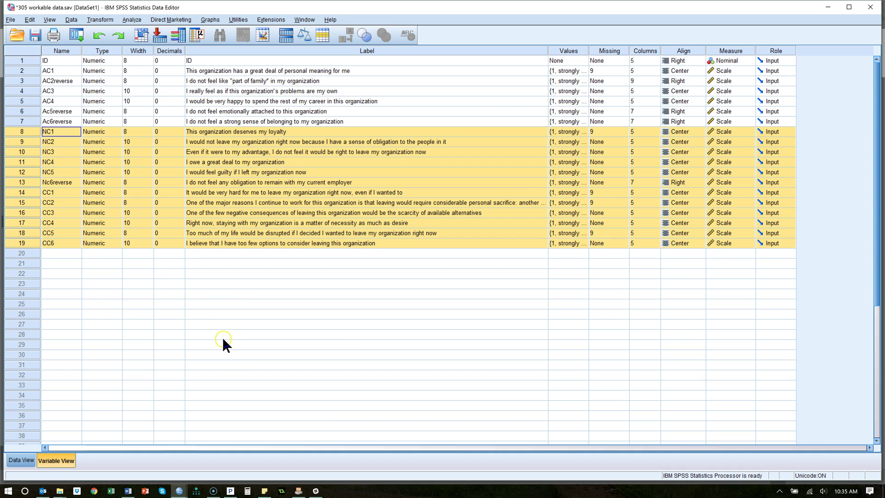
# Step: Recall Factor Analysis and add items AC1 through CC6 as analysis variables
pyautogui.click(77, 35)
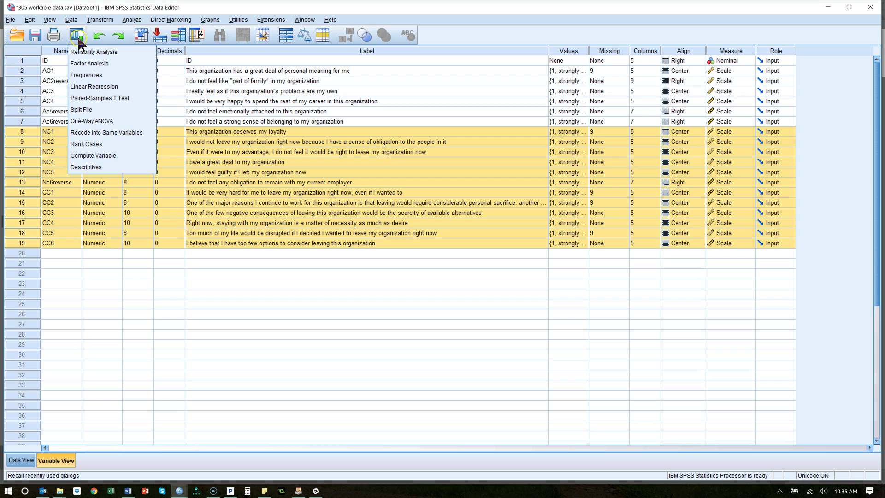
pyautogui.click(91, 64)
pyautogui.click(357, 211)
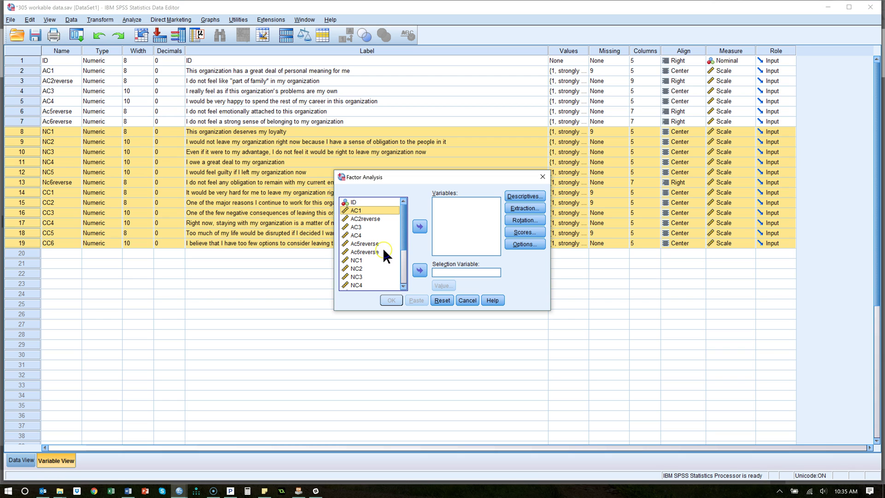
pyautogui.click(403, 265)
pyautogui.keyDown('shift'); pyautogui.click(369, 285); pyautogui.keyUp('shift')
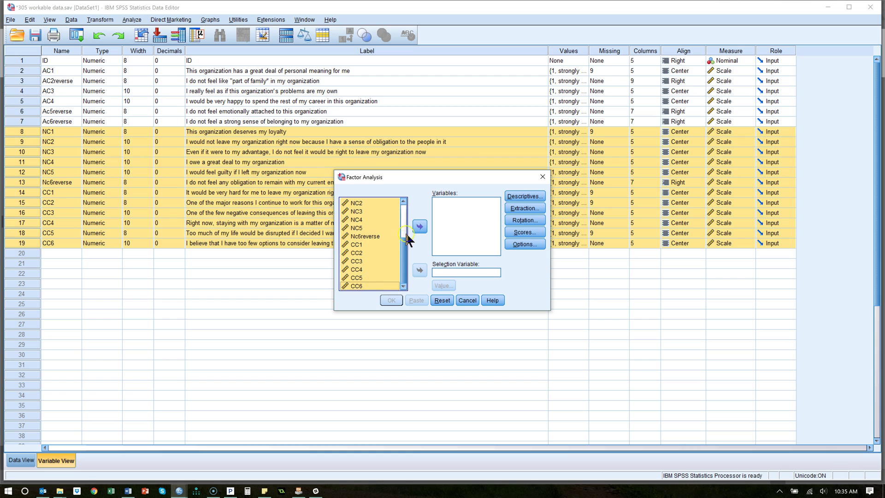
pyautogui.click(419, 226)
# Step: Request KMO and Bartlett's test plus reproduced correlations, keeping principal components extraction
pyautogui.click(538, 197)
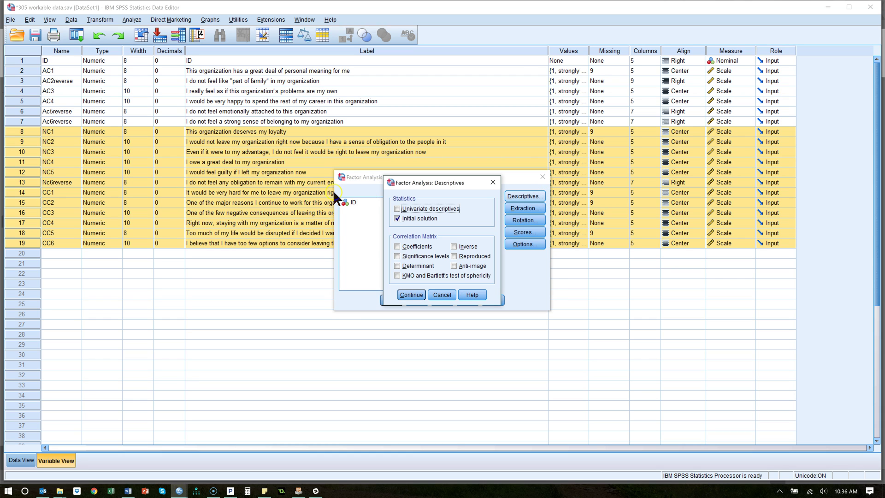
pyautogui.click(477, 256)
pyautogui.click(415, 275)
pyautogui.click(411, 294)
pyautogui.click(518, 208)
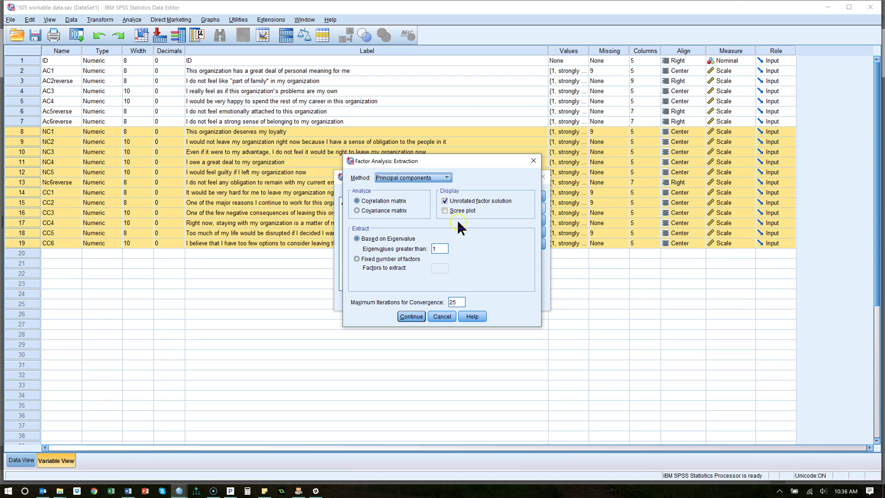
pyautogui.click(423, 317)
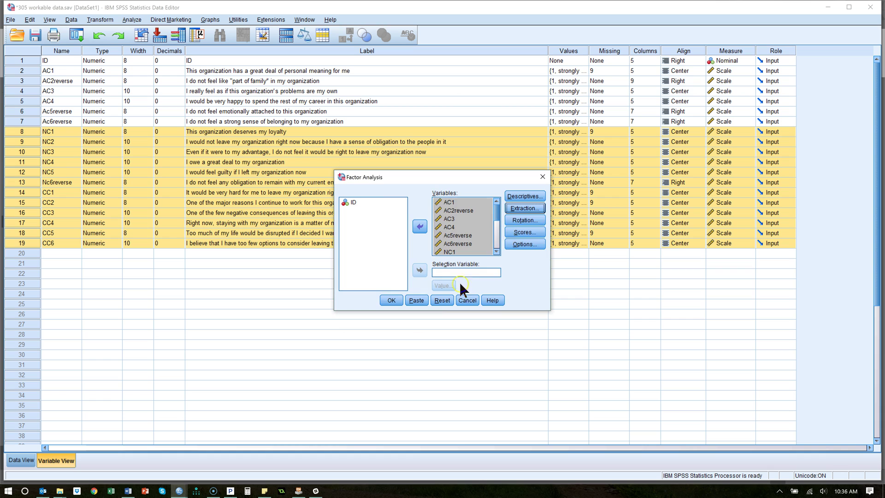
# Step: Choose Promax rotation and suppress small coefficients in the loadings output
pyautogui.click(524, 220)
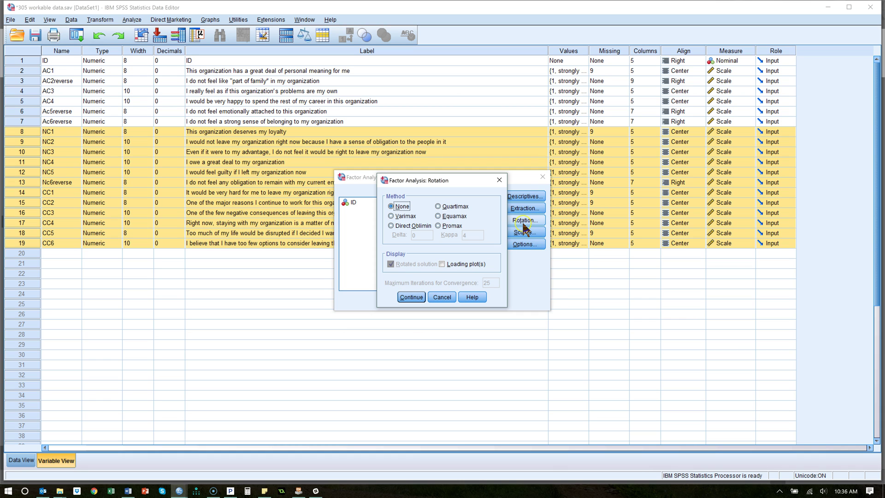
pyautogui.click(447, 226)
pyautogui.click(412, 297)
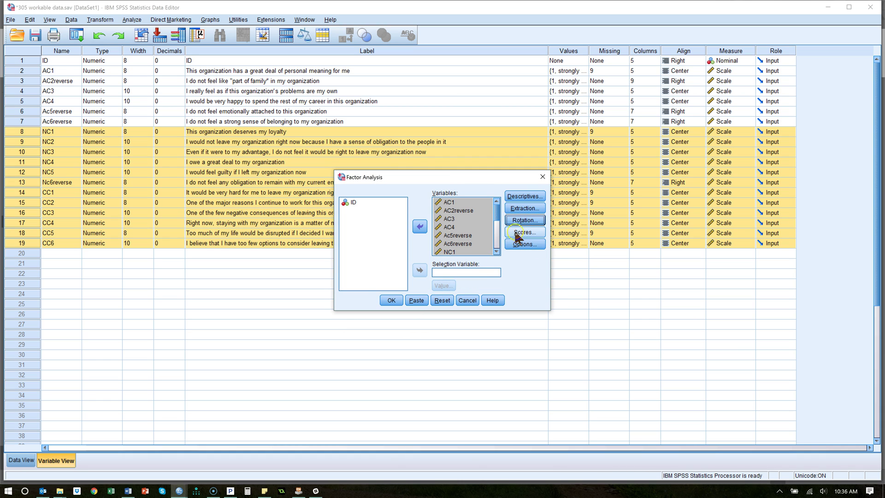
pyautogui.click(525, 245)
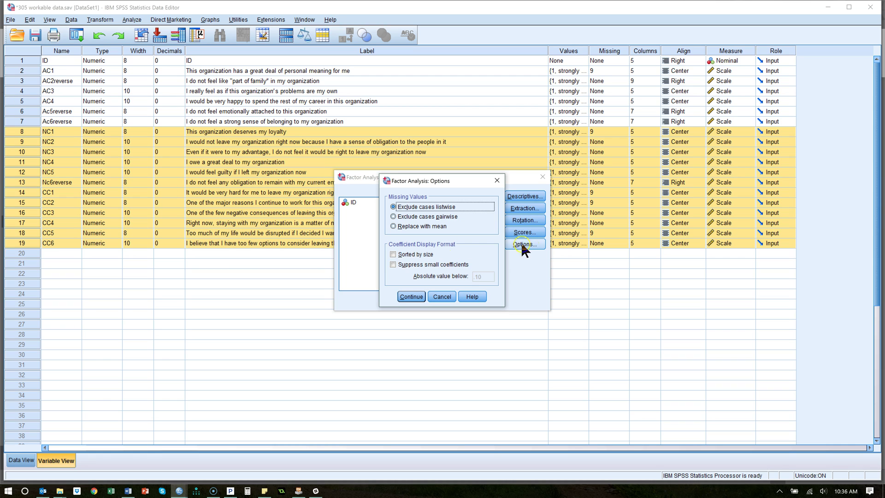
pyautogui.click(402, 264)
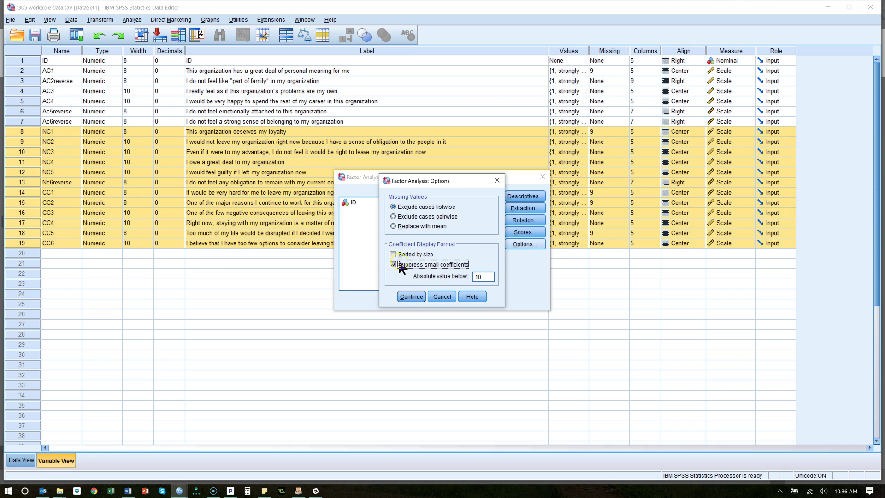
pyautogui.click(411, 255)
pyautogui.click(410, 297)
# Step: Run the factor analysis, then rerun it with loadings below .3 suppressed
pyautogui.click(388, 300)
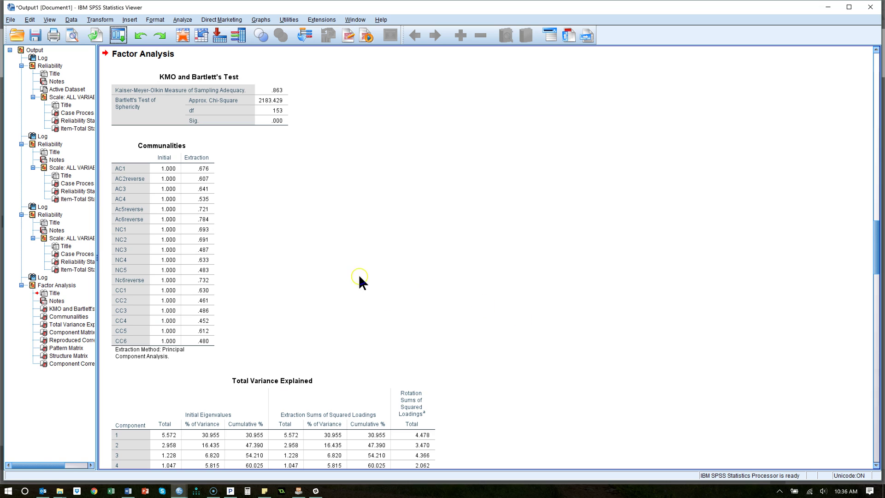
pyautogui.click(118, 35)
pyautogui.click(127, 54)
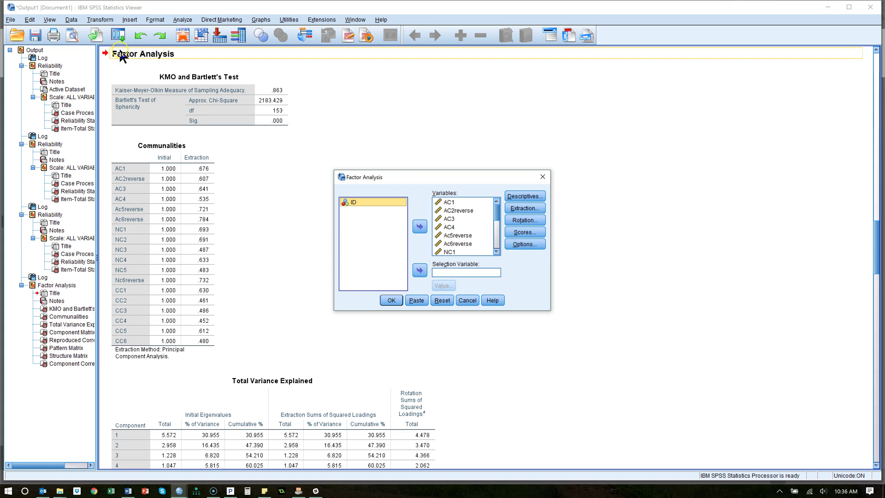
pyautogui.click(517, 244)
pyautogui.doubleClick(483, 277)
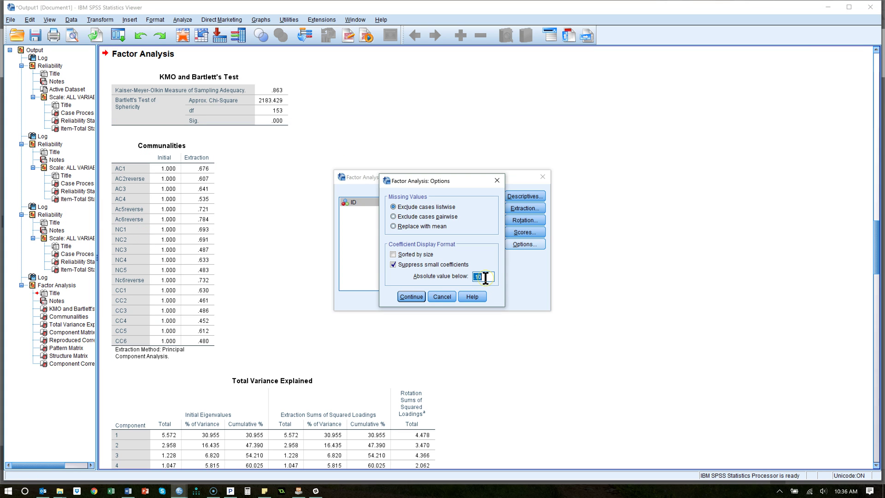
pyautogui.press('BackSpace')
pyautogui.write('.3')
pyautogui.click(411, 296)
pyautogui.click(395, 299)
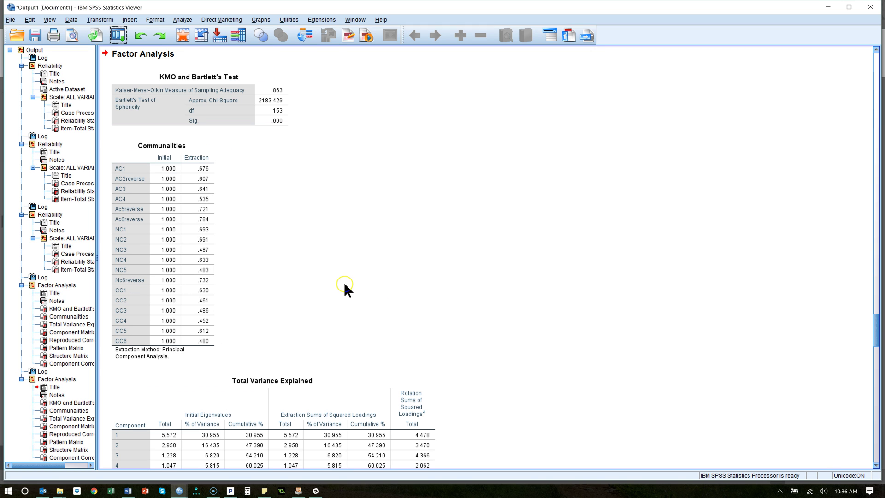
pyautogui.click(276, 109)
pyautogui.click(204, 175)
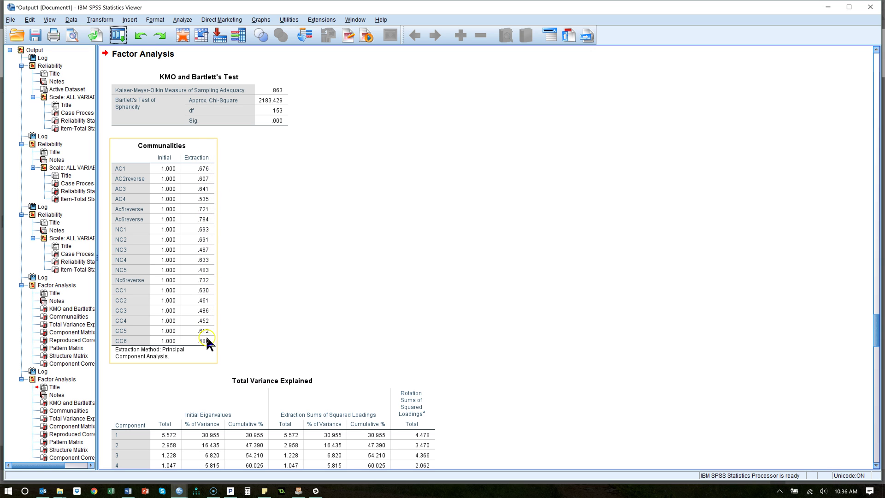
pyautogui.click(557, 299)
pyautogui.scroll(-3, 554, 306)
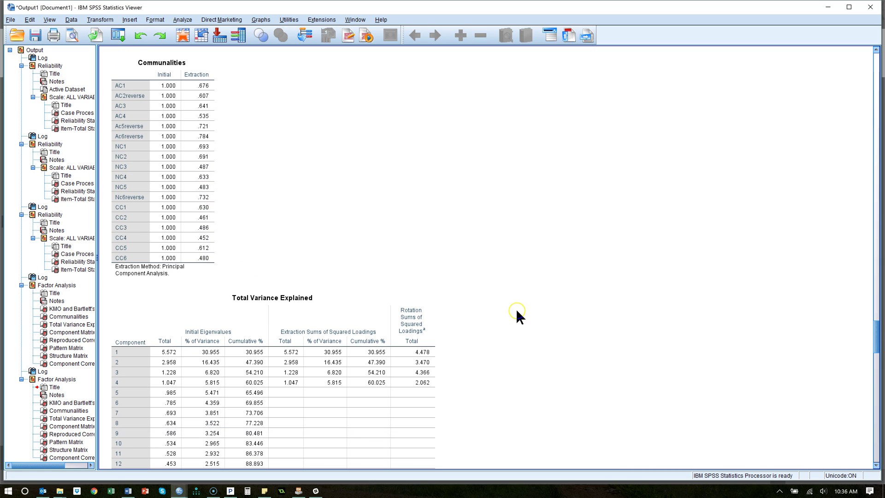
pyautogui.scroll(-3, 517, 311)
pyautogui.click(322, 333)
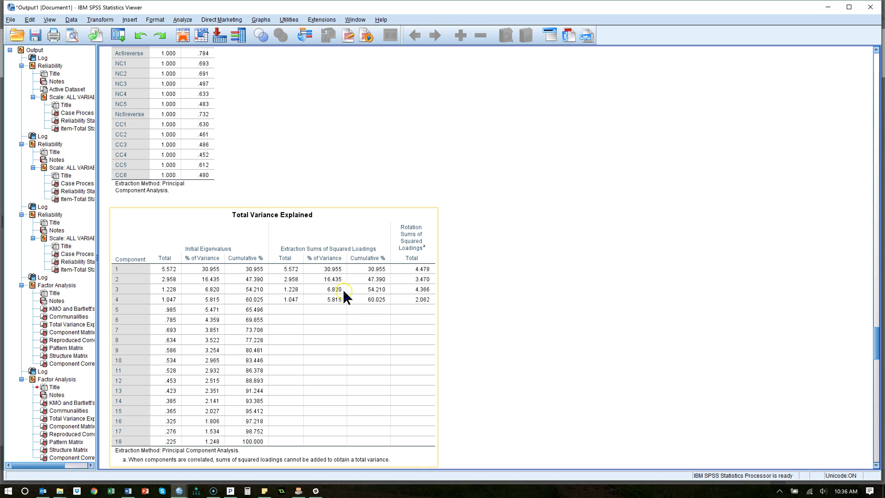
pyautogui.scroll(-20, 405, 281)
pyautogui.click(383, 279)
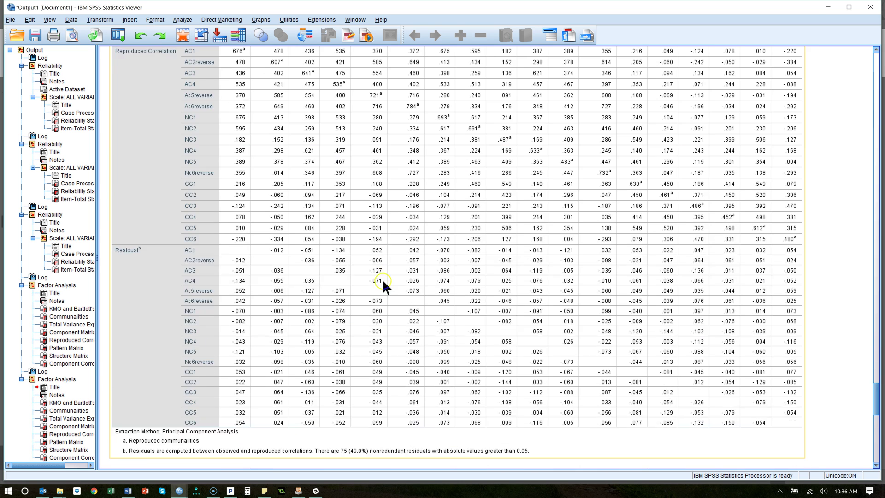
pyautogui.scroll(-14, 331, 280)
pyautogui.click(250, 214)
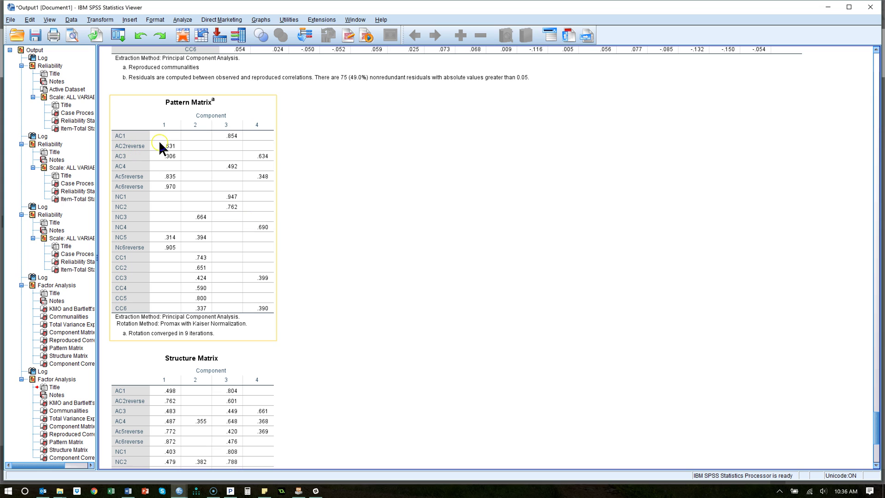
pyautogui.click(397, 177)
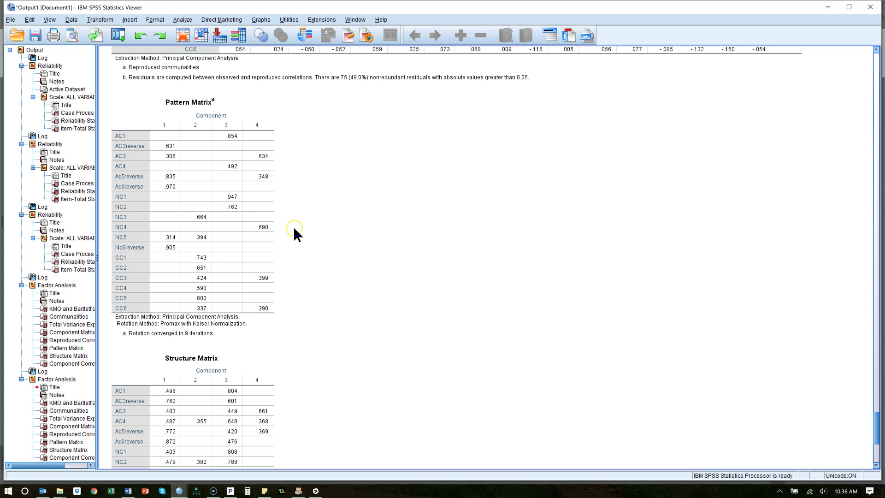
pyautogui.click(274, 207)
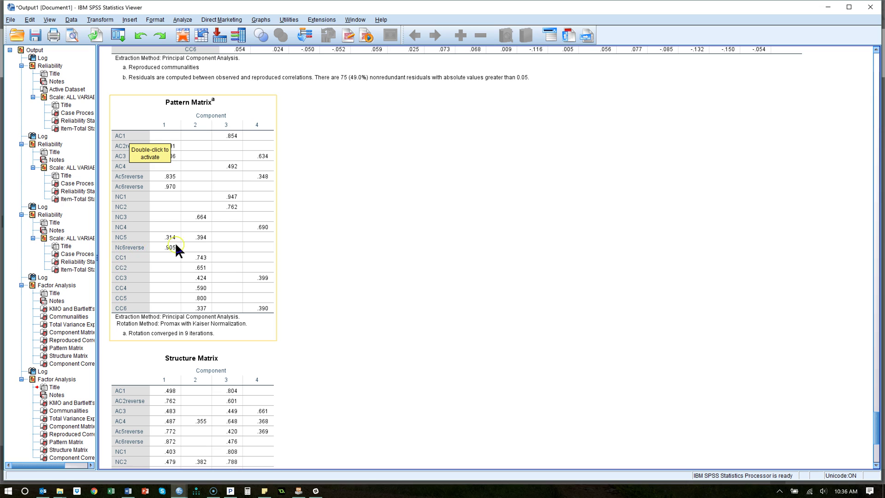
pyautogui.click(395, 167)
pyautogui.click(167, 191)
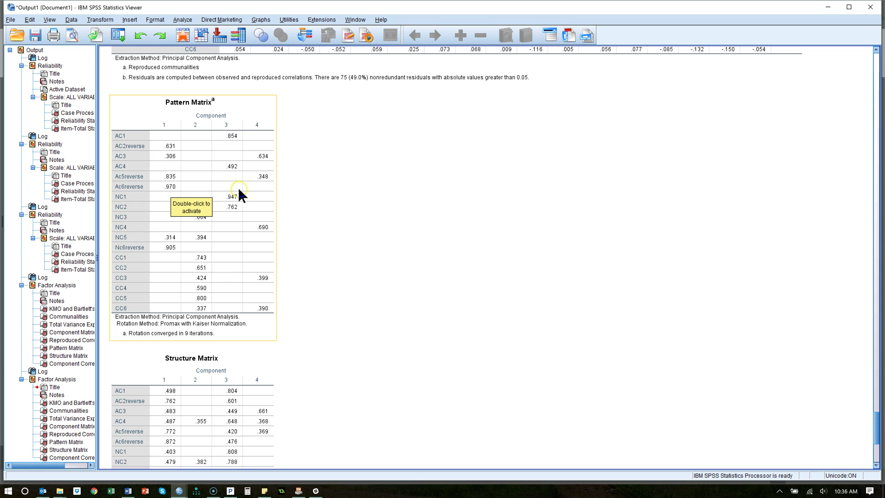
pyautogui.click(522, 190)
pyautogui.click(180, 258)
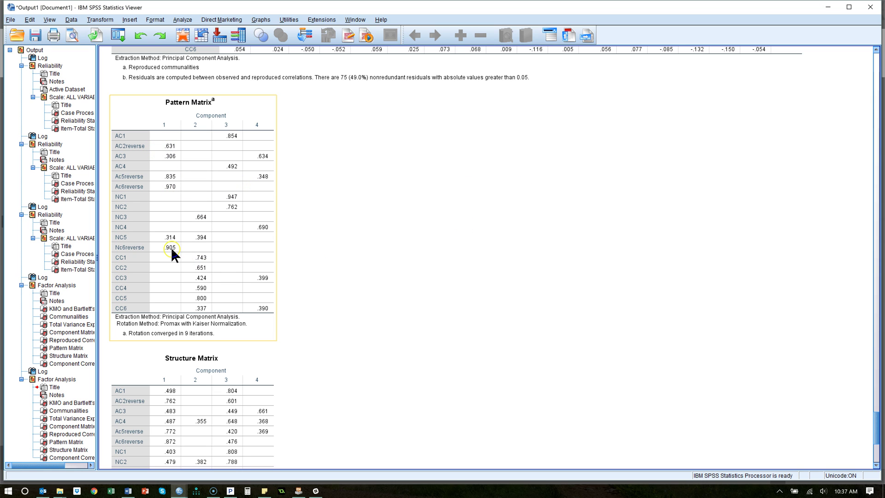
pyautogui.click(403, 286)
pyautogui.click(187, 255)
pyautogui.click(495, 256)
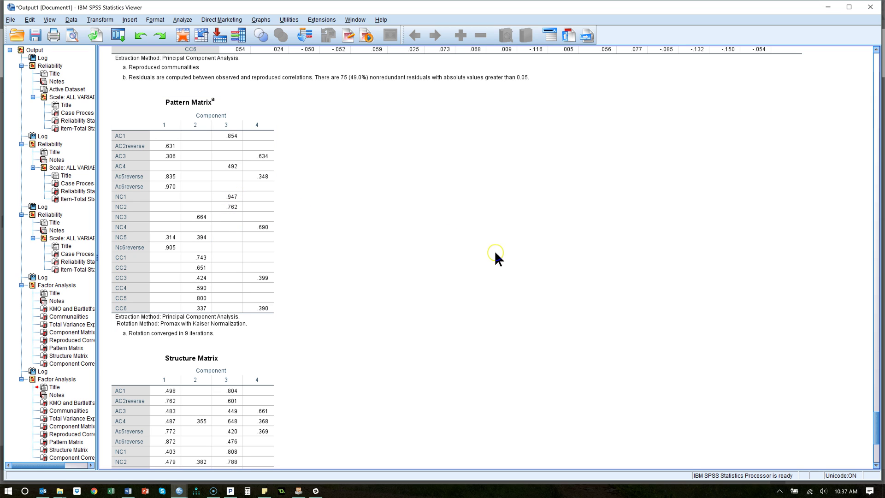
pyautogui.click(261, 207)
# Step: Recall Factor Analysis and remove AC1 through AC4 from the variables
pyautogui.click(123, 37)
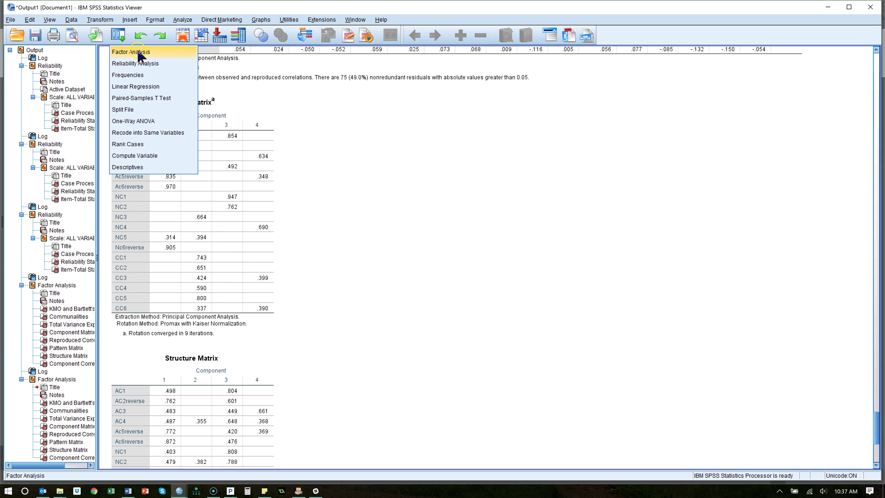
pyautogui.click(133, 52)
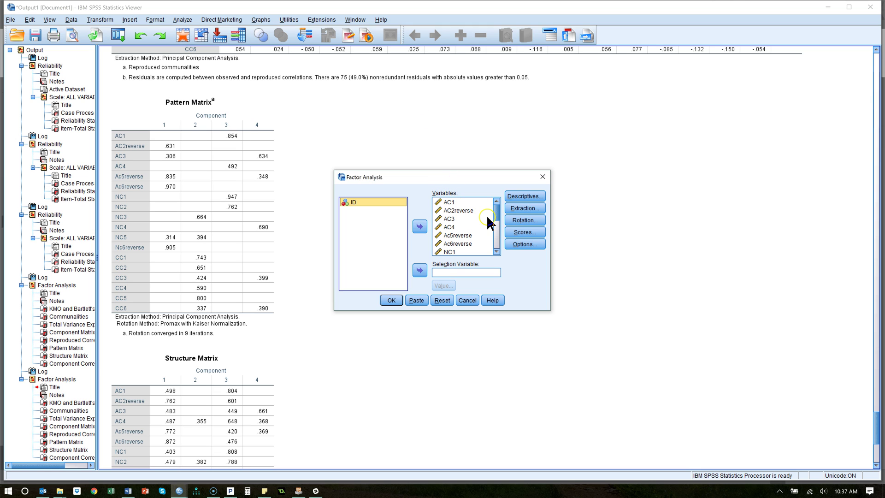
pyautogui.click(475, 227)
pyautogui.moveTo(450, 211); pyautogui.dragTo(449, 227)
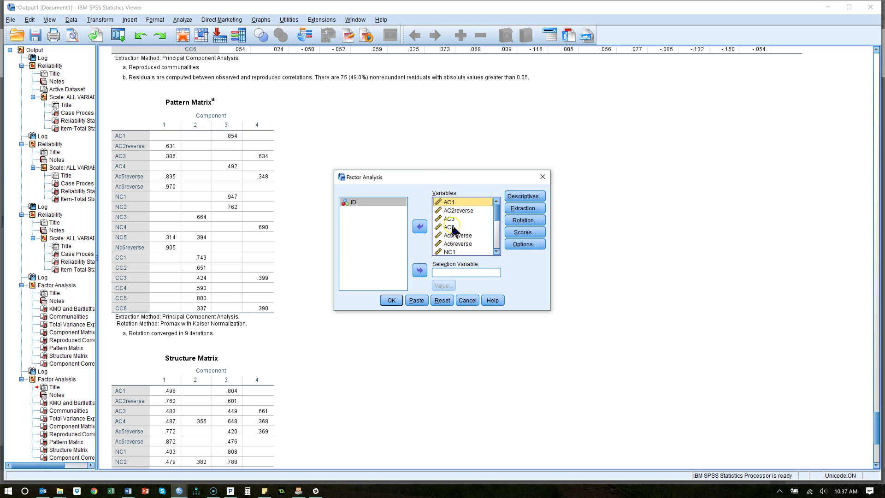
pyautogui.click(419, 226)
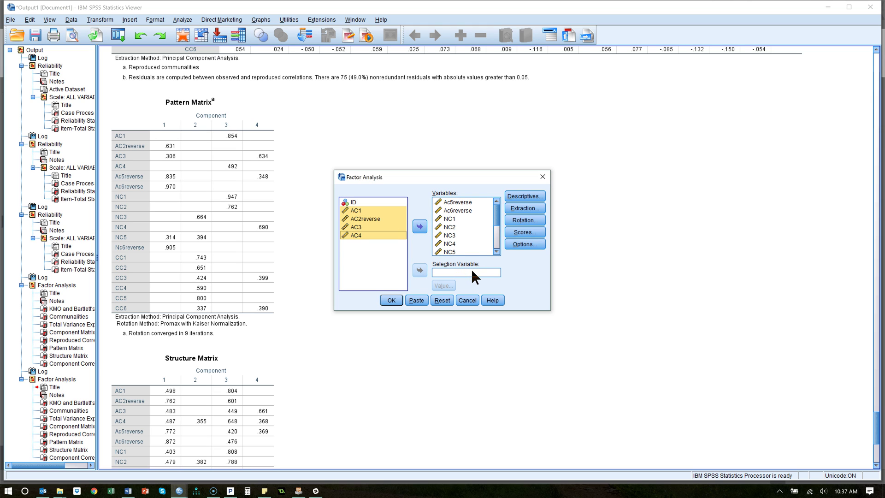
# Step: Remove NC3 through Nc6reverse from the analysis variables
pyautogui.click(465, 218)
pyautogui.click(482, 232)
pyautogui.click(455, 236)
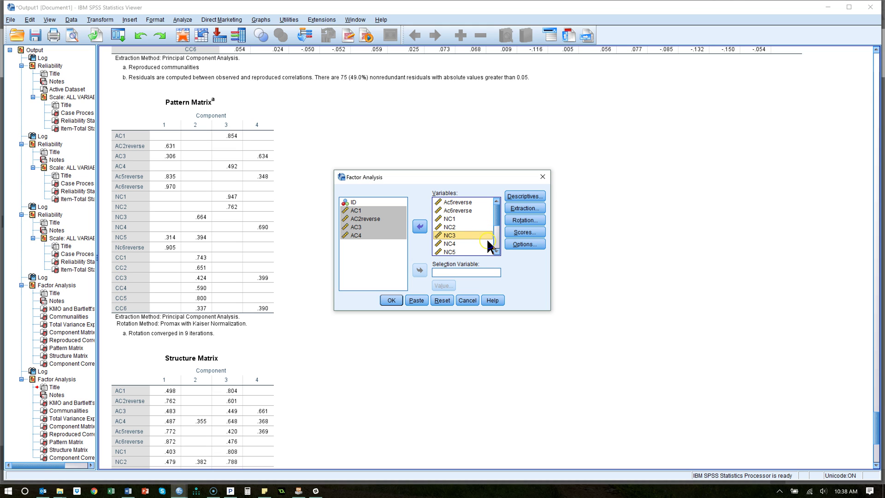
pyautogui.click(496, 252)
pyautogui.click(496, 251)
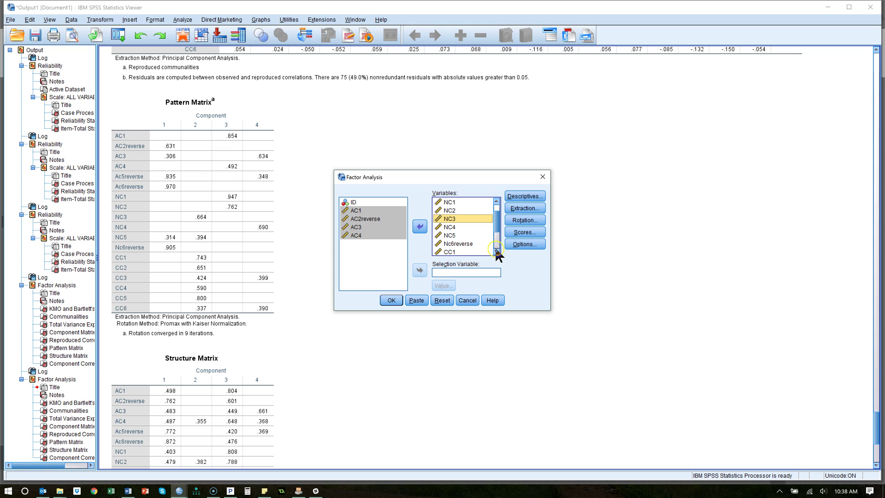
pyautogui.keyDown('shift'); pyautogui.click(459, 243); pyautogui.keyUp('shift')
pyautogui.click(420, 226)
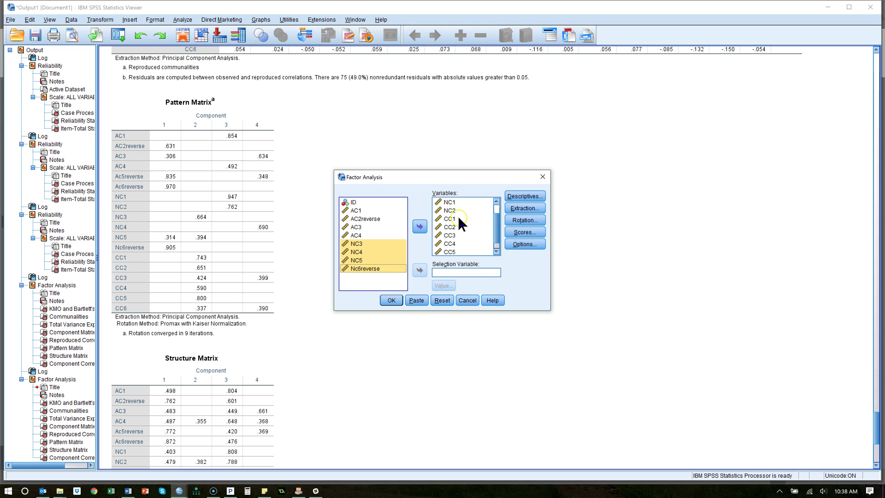
# Step: Remove CC3 and CC4 from the analysis variables
pyautogui.click(460, 234)
pyautogui.keyDown('shift'); pyautogui.click(457, 242); pyautogui.keyUp('shift')
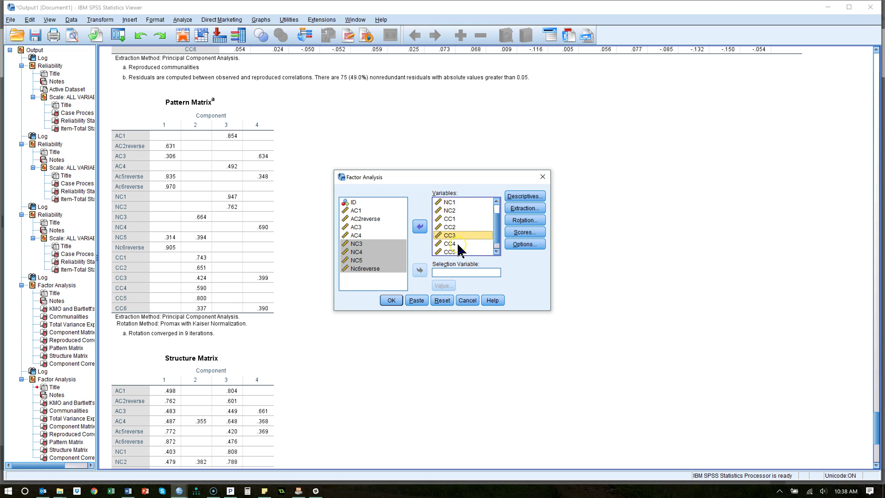
pyautogui.click(496, 252)
pyautogui.click(419, 226)
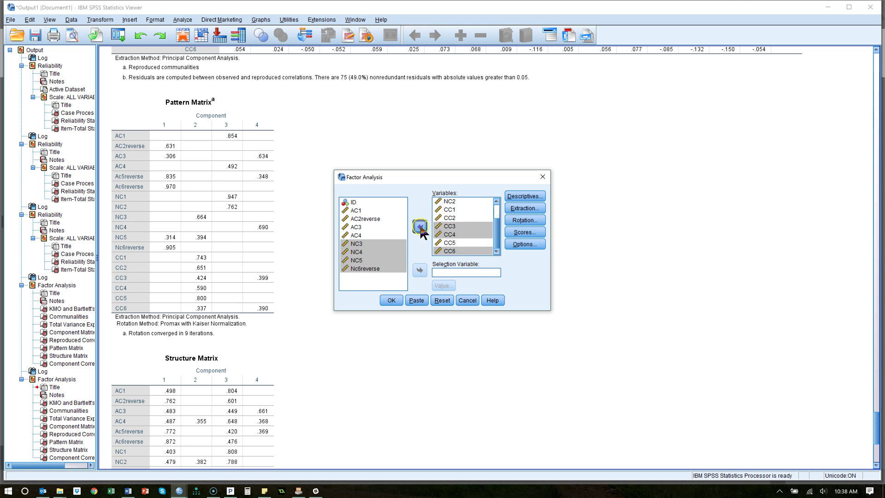
# Step: Run the seven-item factor analysis and review KMO .676, variance explained, and NC2's cross-loading
pyautogui.click(391, 300)
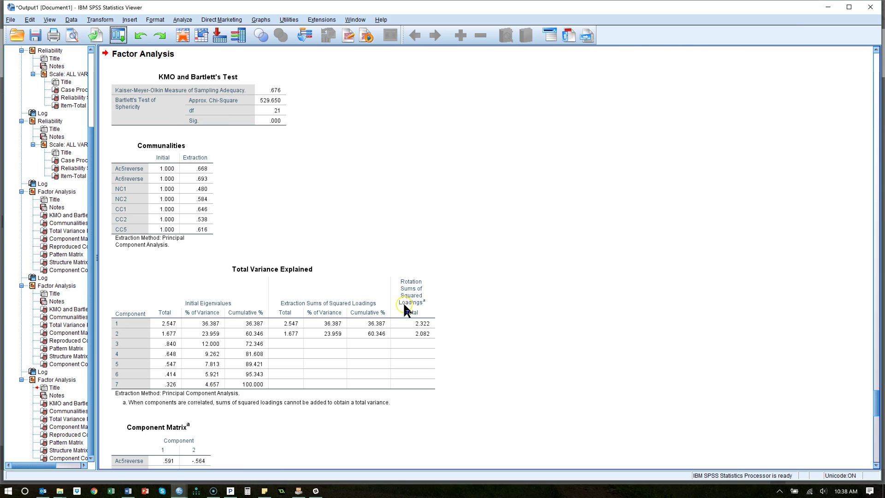
pyautogui.click(278, 95)
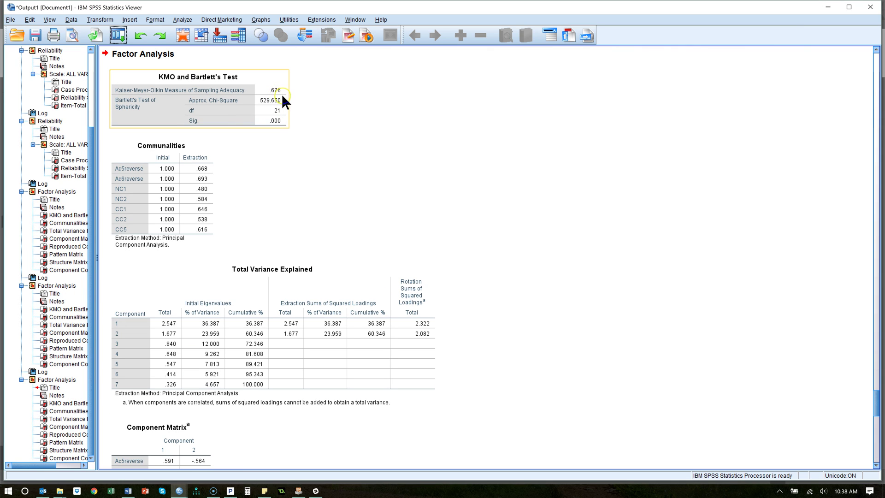
pyautogui.click(244, 167)
pyautogui.click(201, 177)
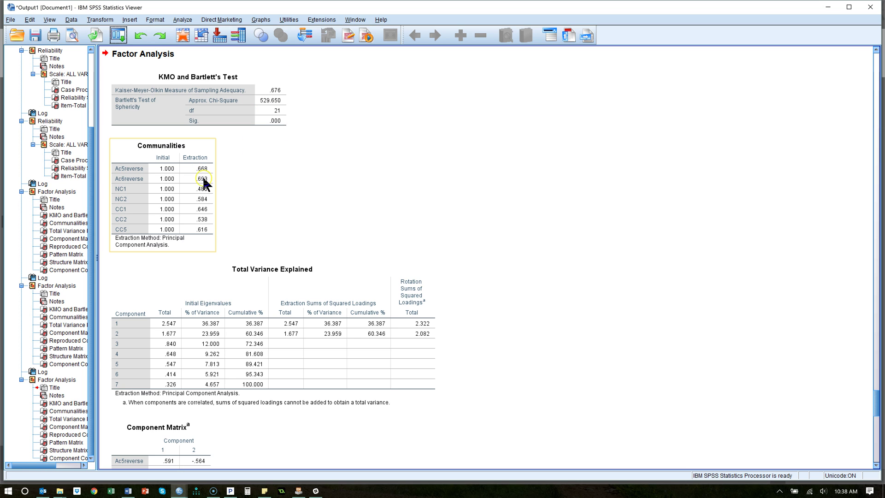
pyautogui.click(351, 320)
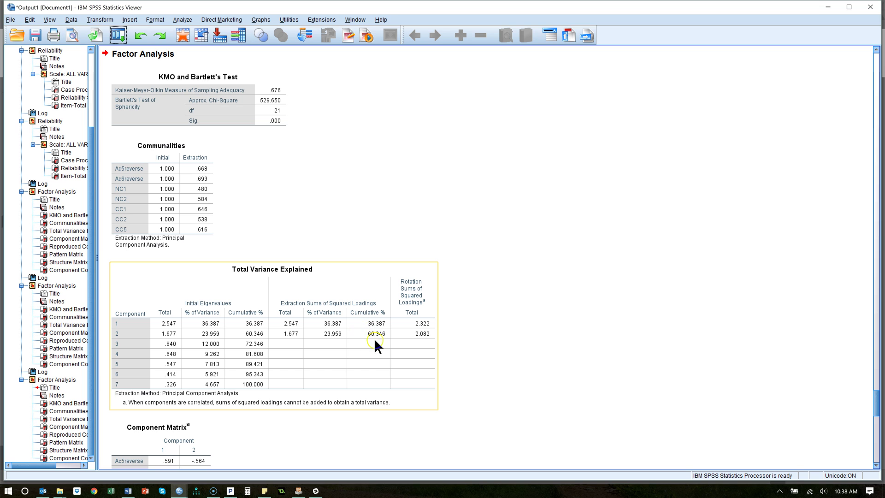
pyautogui.scroll(-15, 242, 317)
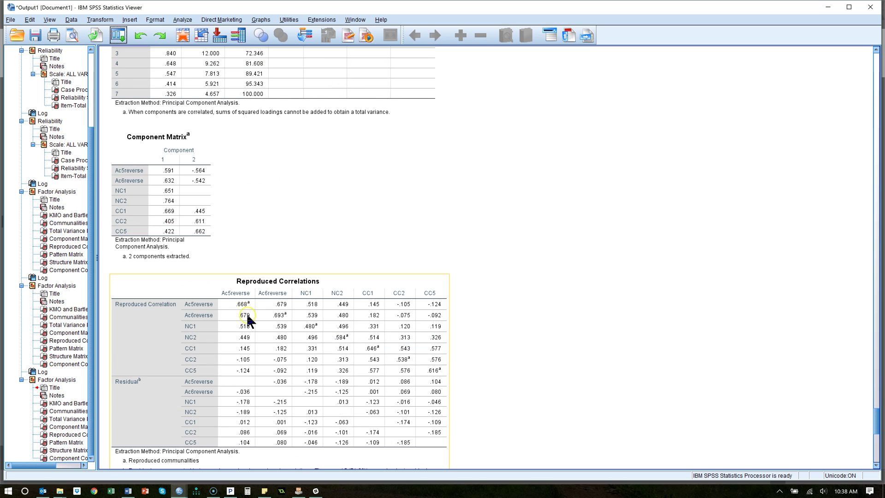
pyautogui.scroll(-3, 349, 321)
pyautogui.click(181, 116)
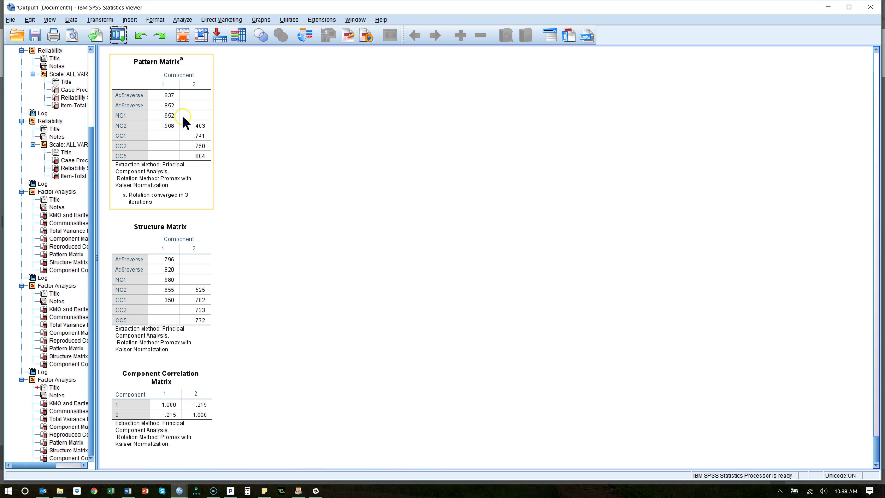
pyautogui.click(239, 182)
pyautogui.click(170, 125)
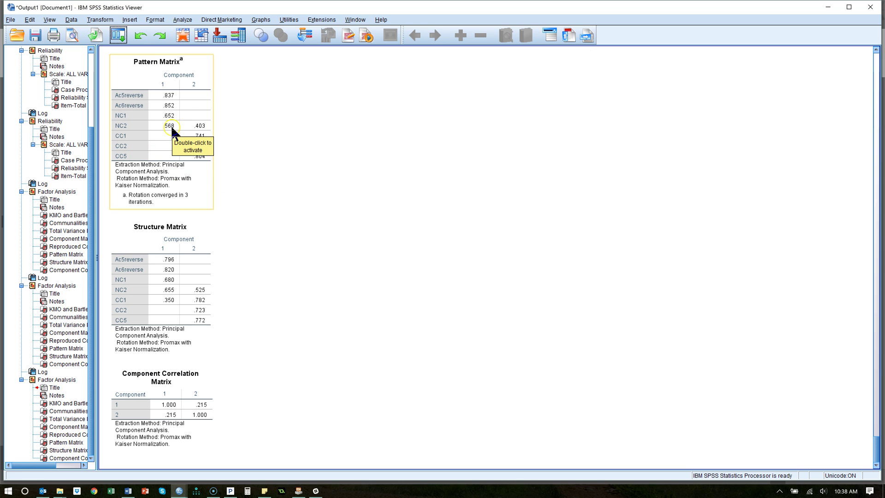
pyautogui.click(453, 166)
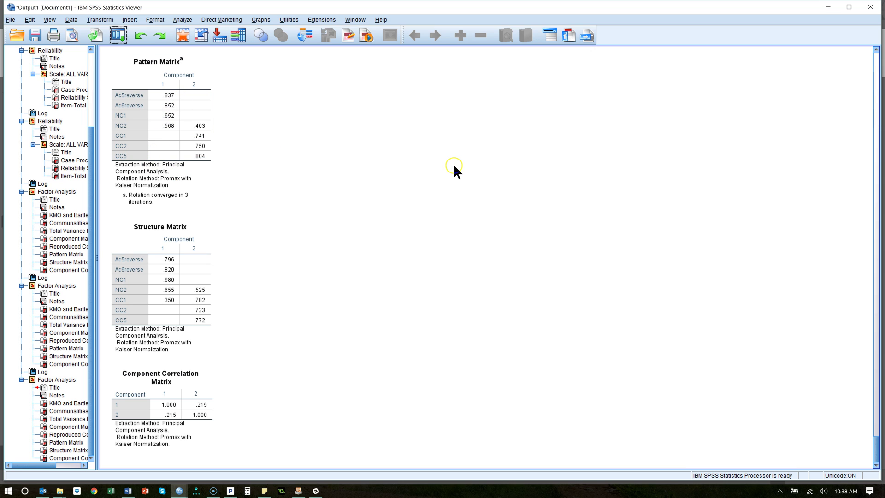
# Step: Recall Factor Analysis, set extraction to a fixed 3 factors, and run it
pyautogui.click(122, 39)
pyautogui.click(126, 48)
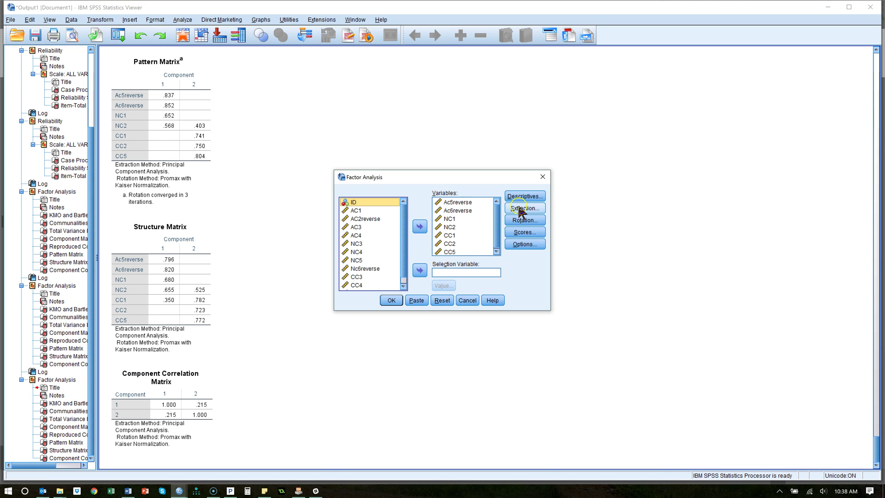
pyautogui.click(524, 208)
pyautogui.click(368, 259)
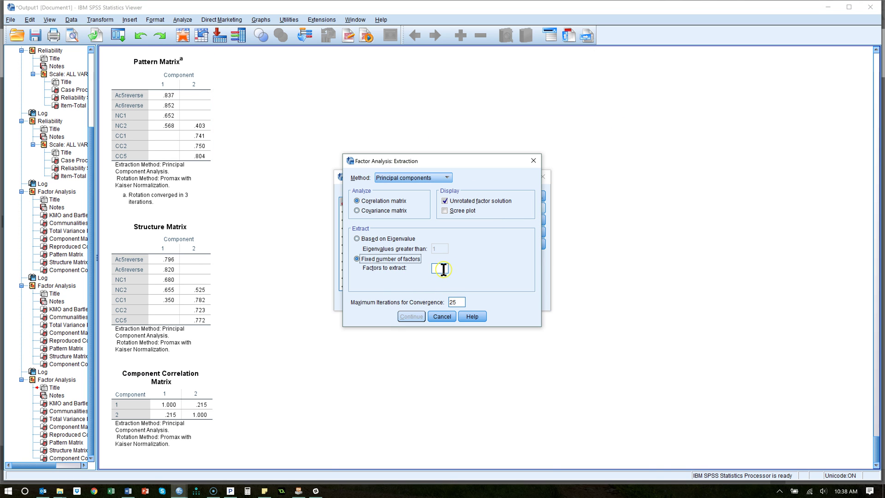
pyautogui.click(440, 268)
pyautogui.write('3')
pyautogui.click(411, 316)
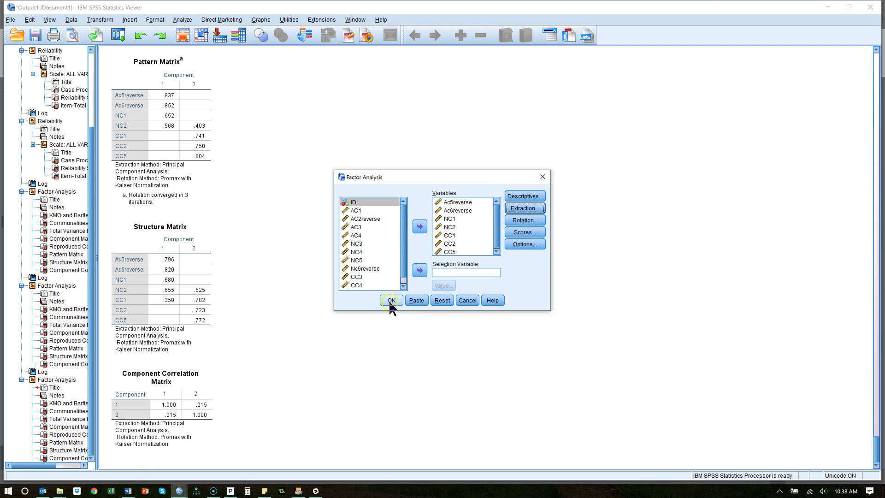
pyautogui.click(388, 301)
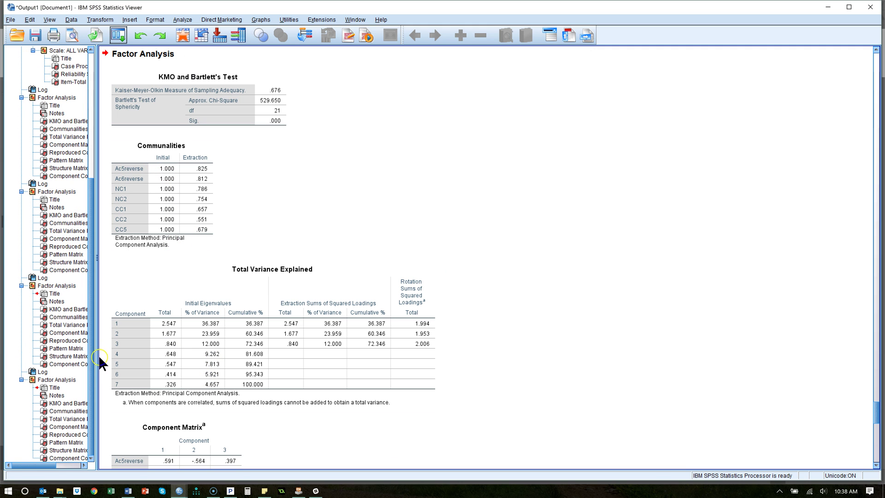
# Step: Jump to the three-component Pattern Matrix in the output and copy the table
pyautogui.click(72, 442)
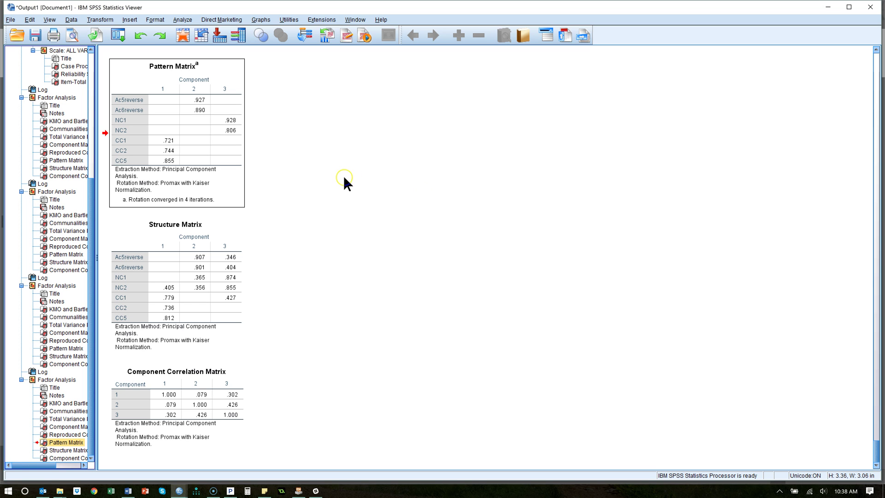
pyautogui.rightClick(219, 143)
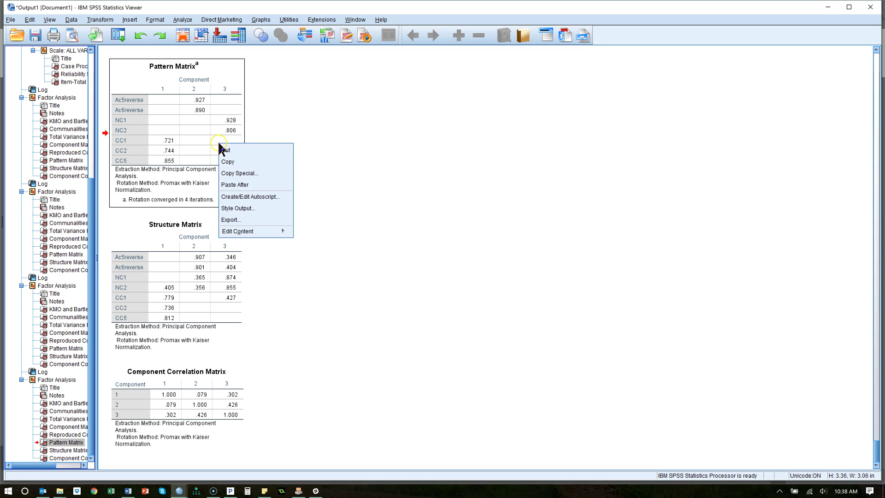
pyautogui.click(237, 163)
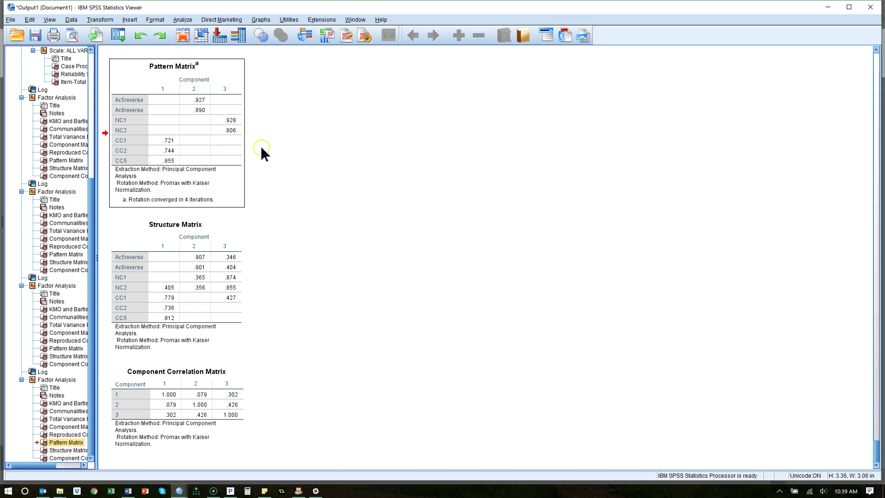
pyautogui.click(126, 40)
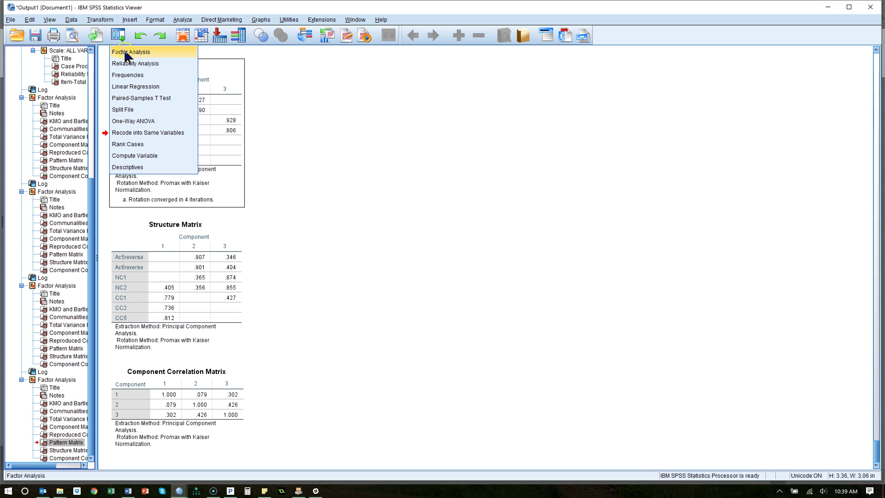
pyautogui.click(125, 53)
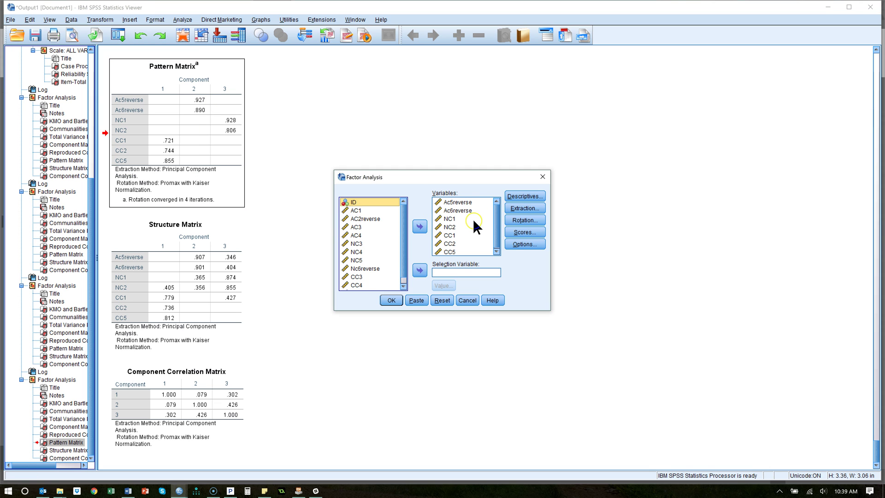
pyautogui.click(464, 226)
pyautogui.hotkey('ctrl', 'a')
pyautogui.click(417, 224)
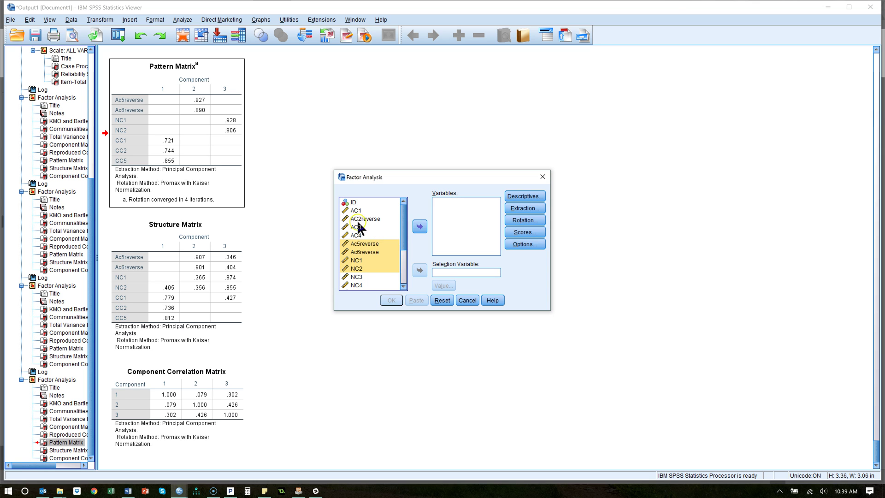
pyautogui.scroll(-3, 371, 264)
pyautogui.click(363, 280)
pyautogui.hotkey('ctrl', 'a')
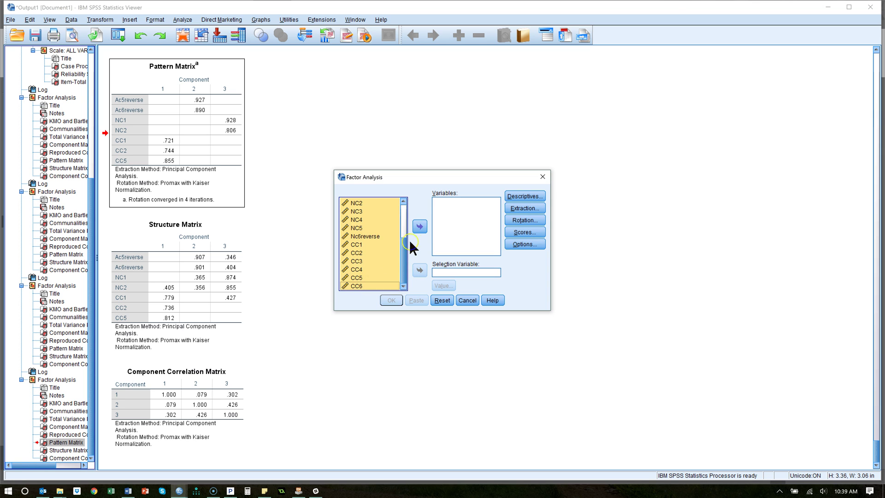
pyautogui.click(419, 226)
pyautogui.click(536, 208)
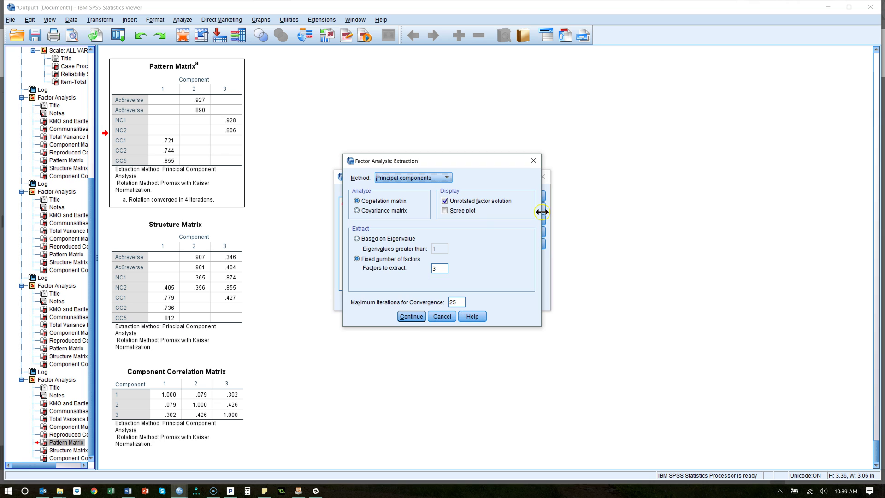
pyautogui.click(372, 240)
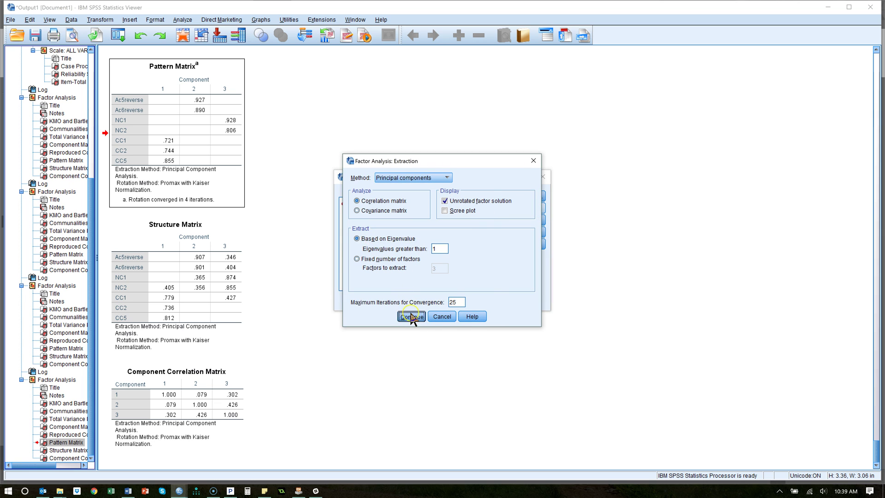
pyautogui.click(411, 316)
pyautogui.click(399, 299)
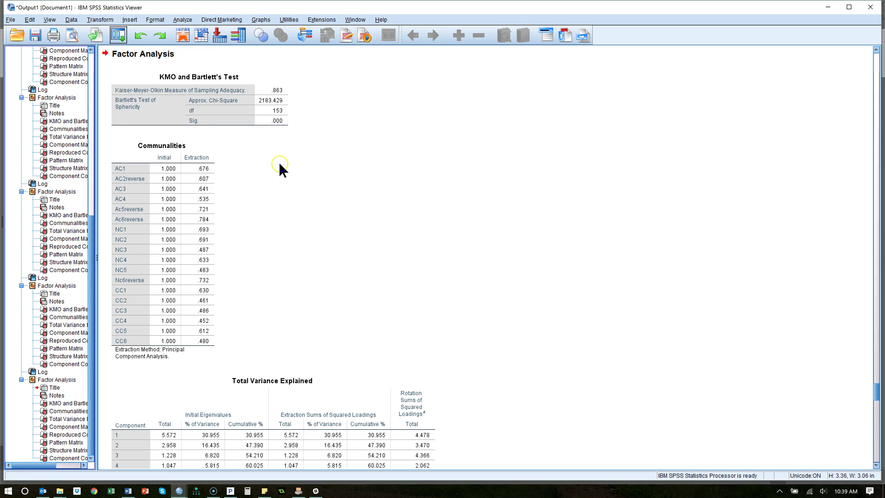
pyautogui.scroll(-2, 323, 239)
pyautogui.scroll(-15, 322, 258)
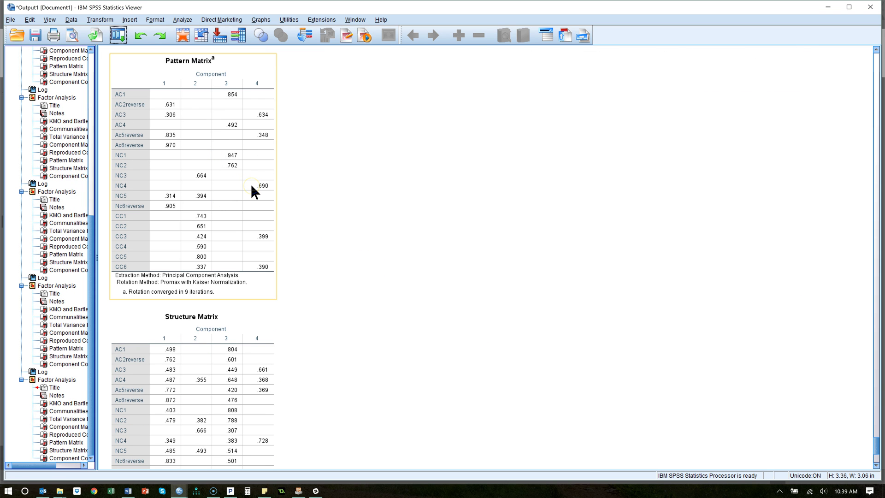
pyautogui.click(334, 137)
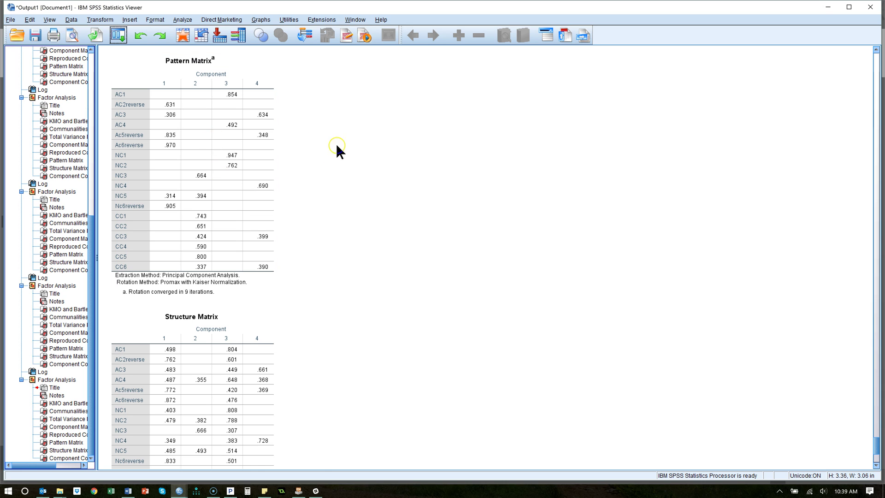
pyautogui.click(140, 233)
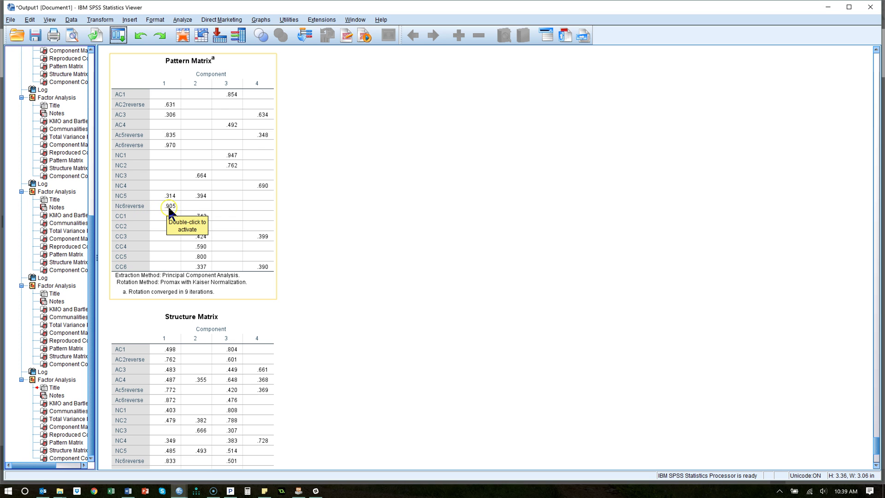
# Step: Recall Factor Analysis, move Nc6reverse out of Variables, run it, and jump to the Pattern Matrix
pyautogui.click(118, 35)
pyautogui.click(130, 55)
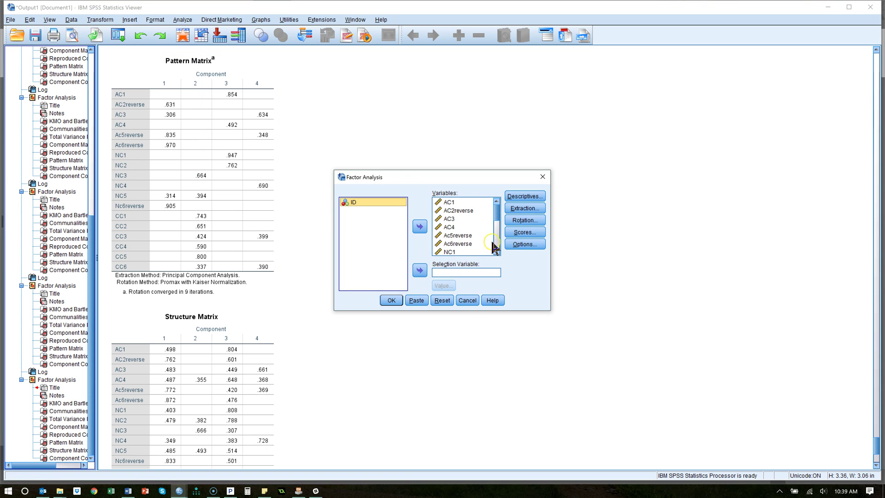
pyautogui.click(497, 245)
pyautogui.click(470, 244)
pyautogui.click(420, 225)
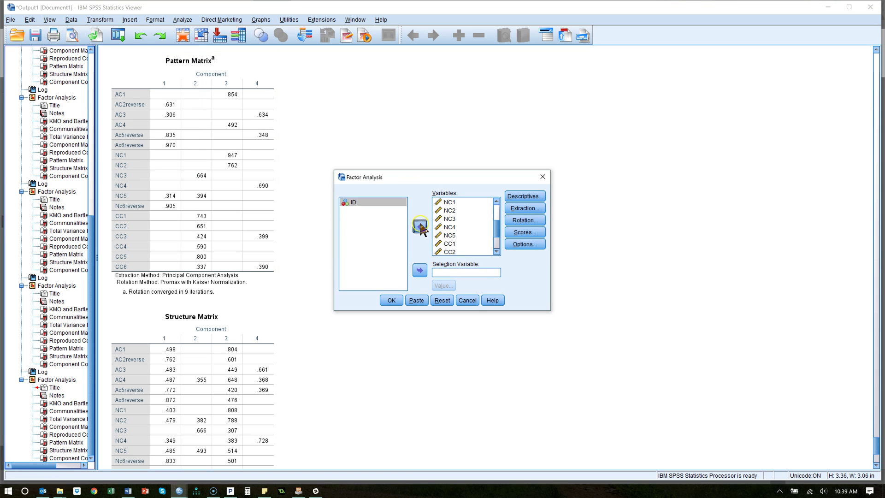
pyautogui.click(392, 300)
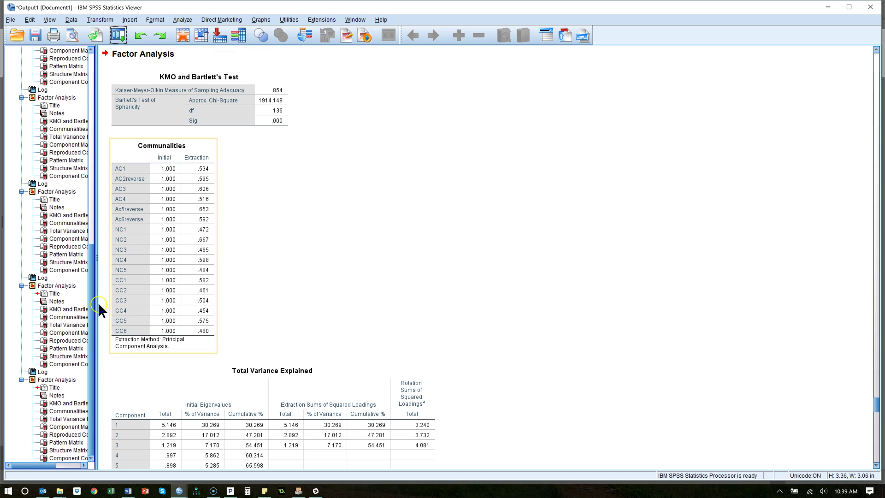
pyautogui.click(66, 442)
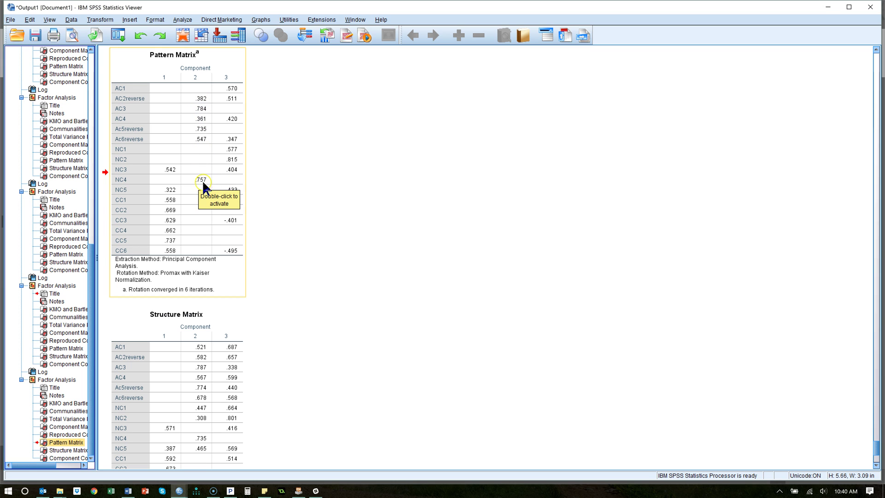
# Step: Remove NC4 from the analysis variables, rerun, and jump to the new Pattern Matrix
pyautogui.click(117, 35)
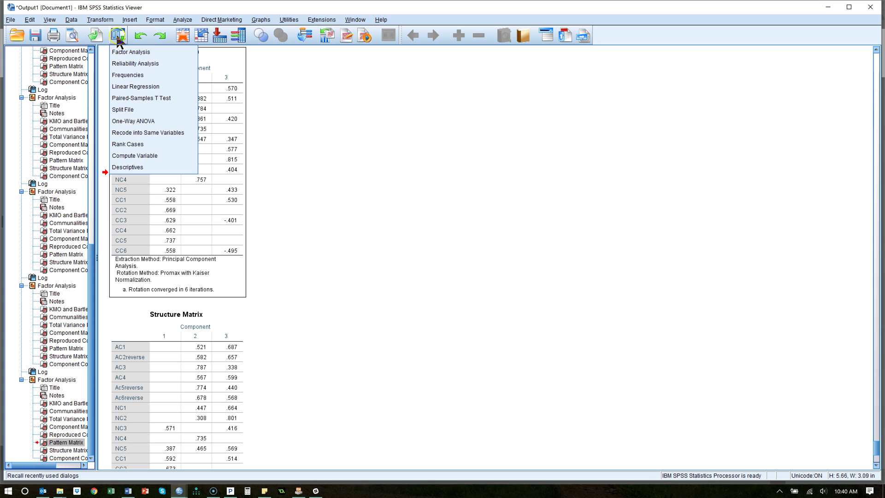
pyautogui.click(136, 54)
pyautogui.click(469, 246)
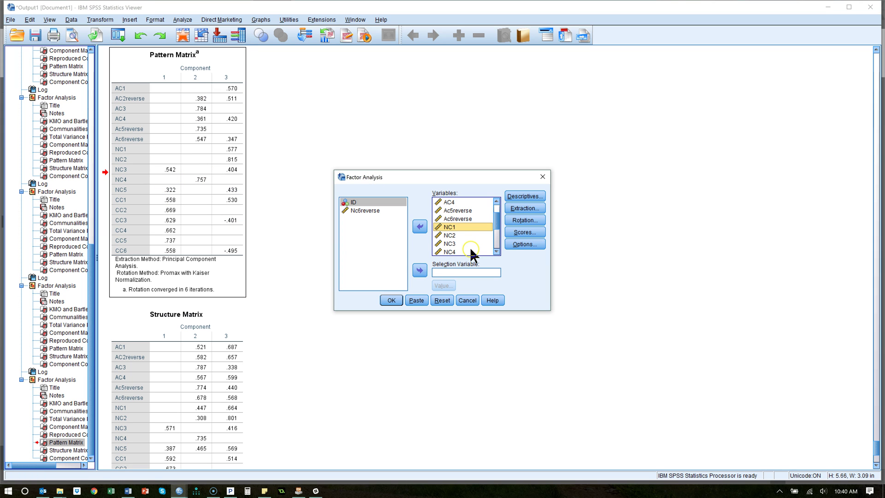
pyautogui.click(462, 252)
pyautogui.click(420, 228)
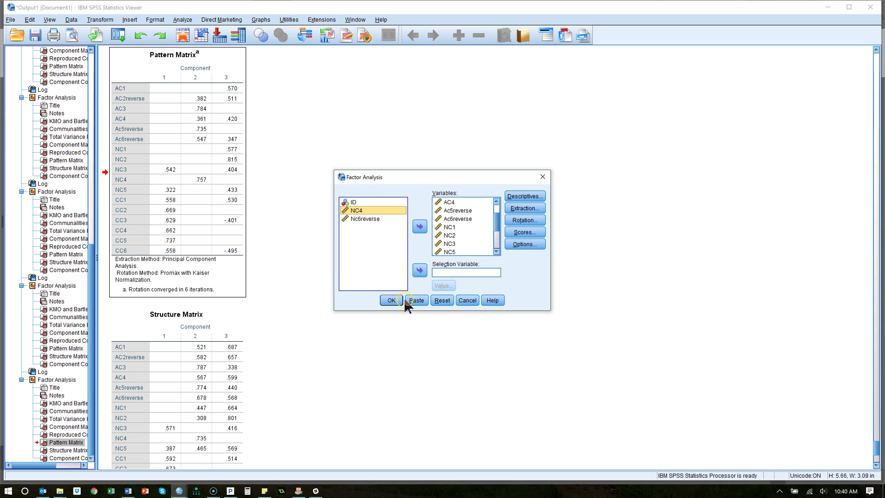
pyautogui.click(392, 300)
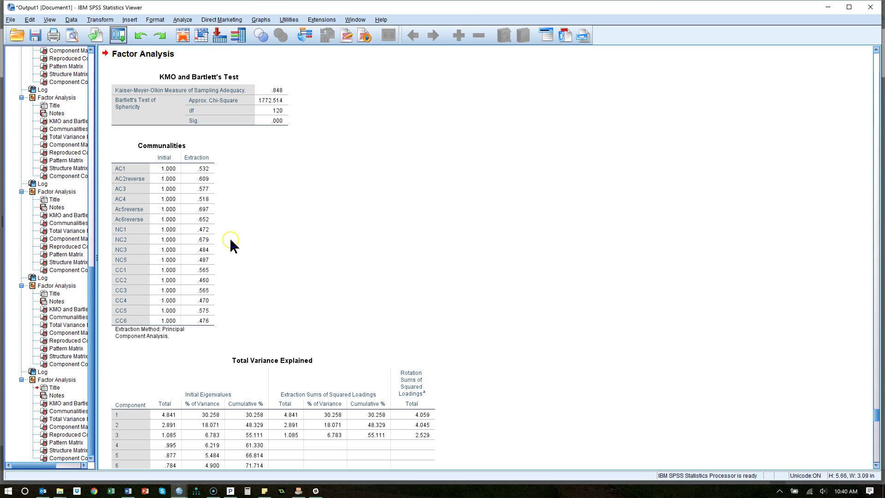
pyautogui.click(69, 442)
# Step: Inspect the Pattern Matrix (AC on component 1, NC on 2, CC on 3), then recall Factor Analysis
pyautogui.click(231, 124)
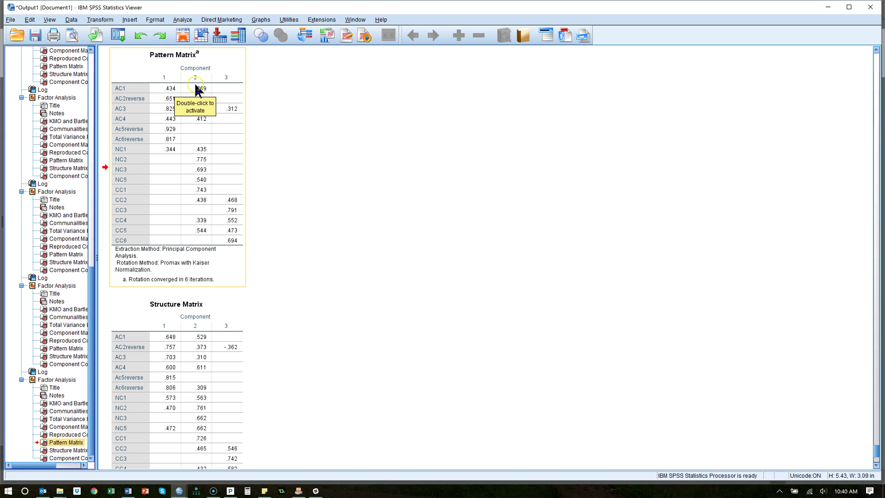
pyautogui.click(291, 134)
pyautogui.click(231, 167)
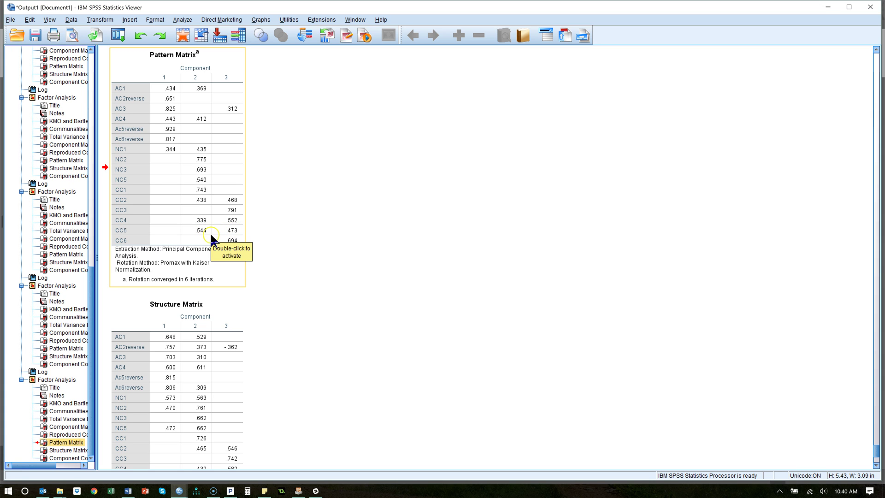
pyautogui.click(118, 35)
pyautogui.click(118, 54)
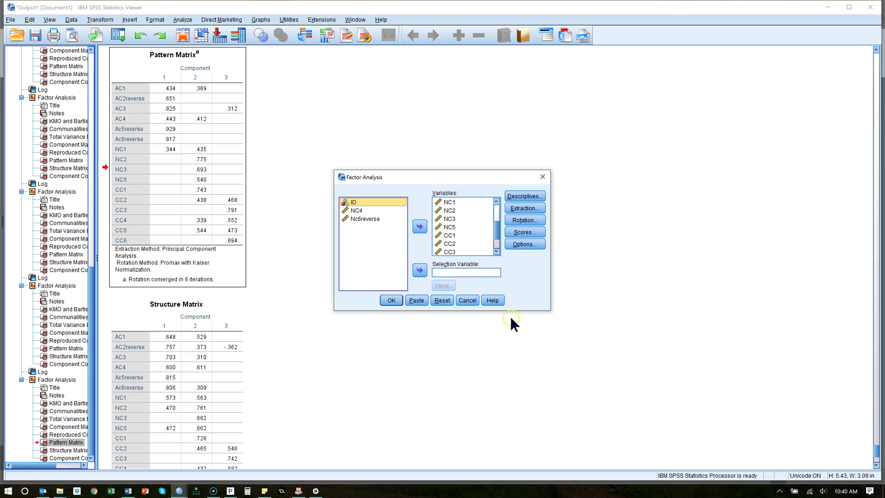
# Step: Rerun the factor analysis without CC5 and view the new Pattern Matrix
pyautogui.moveTo(510, 310); pyautogui.dragTo(514, 427)
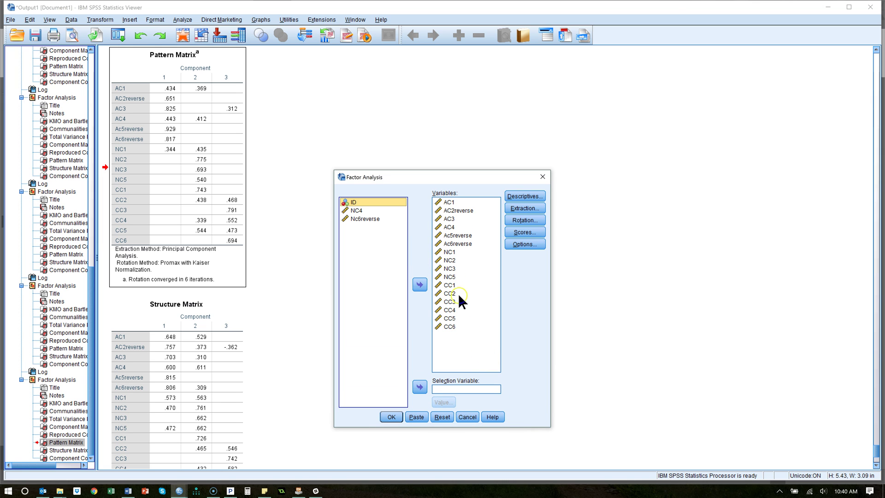
pyautogui.click(452, 317)
pyautogui.click(419, 285)
pyautogui.click(392, 416)
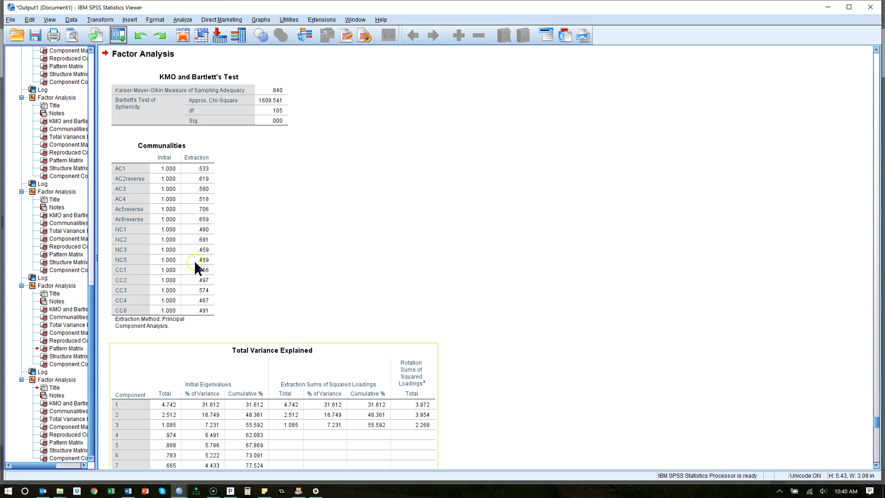
pyautogui.click(65, 441)
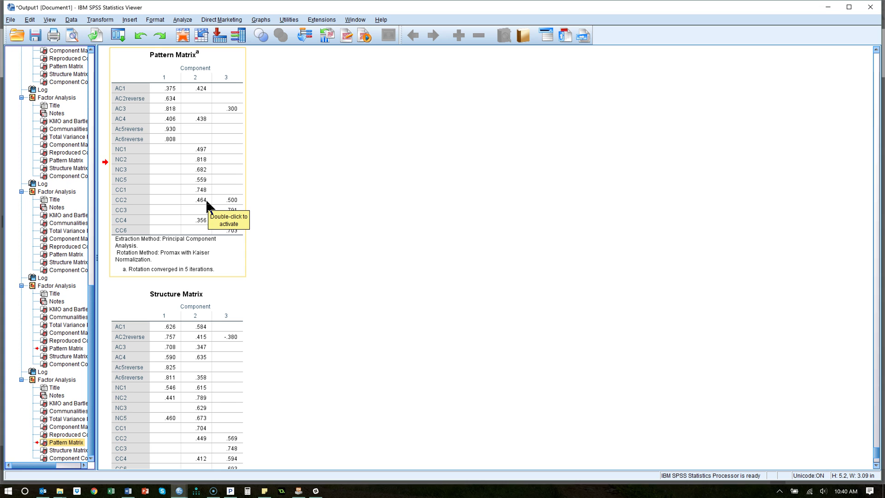
# Step: Rerun the factor analysis without CC2, leaving 14 items, and view its Pattern Matrix
pyautogui.click(118, 35)
pyautogui.click(121, 54)
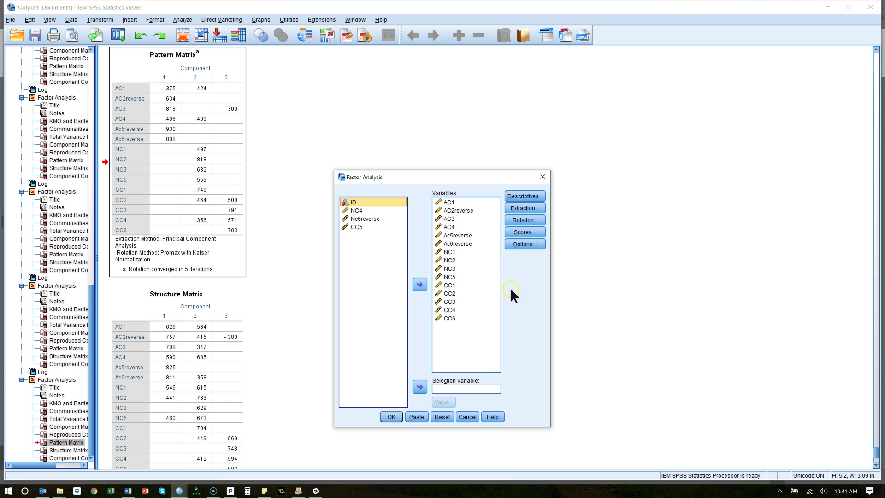
pyautogui.click(450, 293)
pyautogui.click(420, 289)
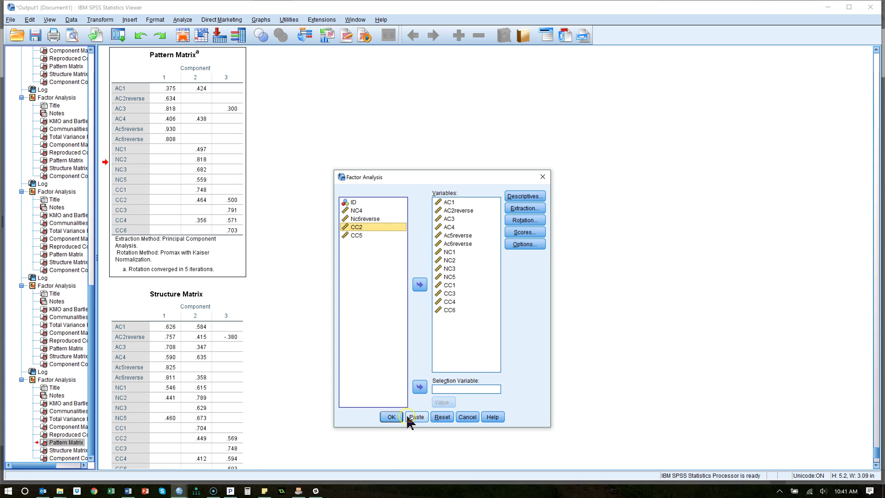
pyautogui.click(391, 416)
pyautogui.click(66, 442)
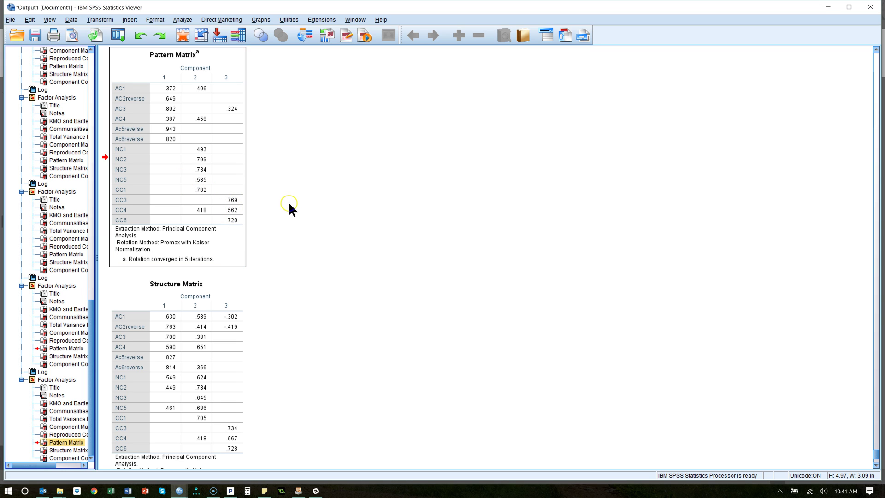
# Step: Rerun the factor analysis without CC1 and select the resulting Pattern Matrix
pyautogui.click(118, 35)
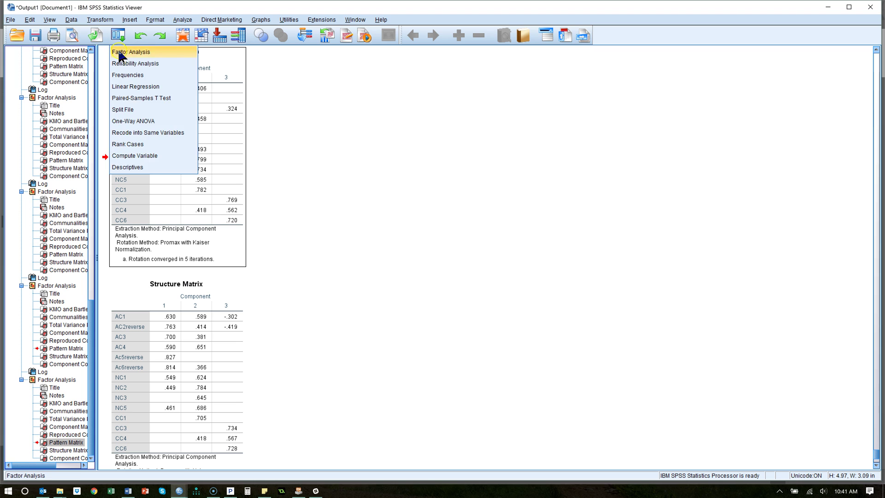
pyautogui.click(122, 52)
pyautogui.click(452, 283)
pyautogui.click(419, 285)
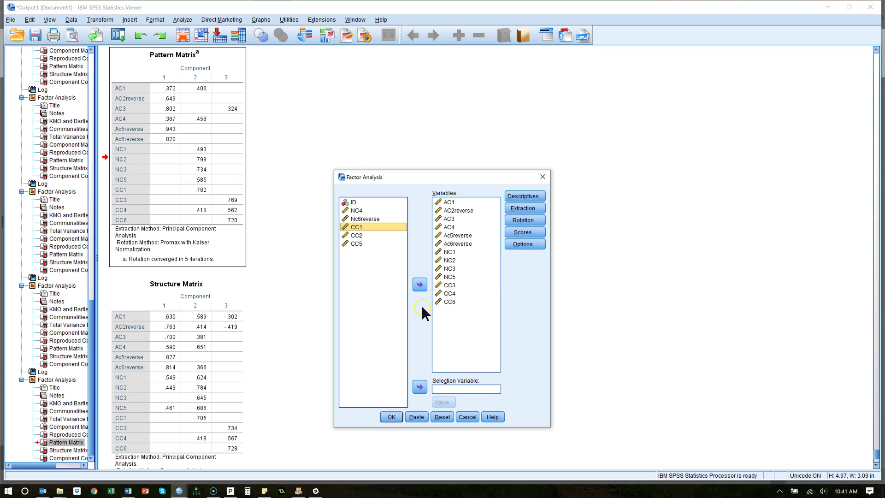
pyautogui.click(392, 417)
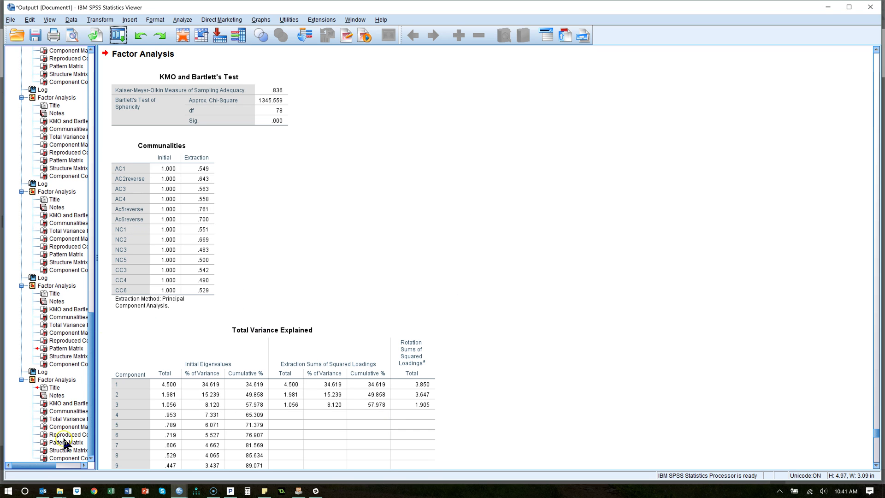
pyautogui.click(66, 443)
pyautogui.click(236, 217)
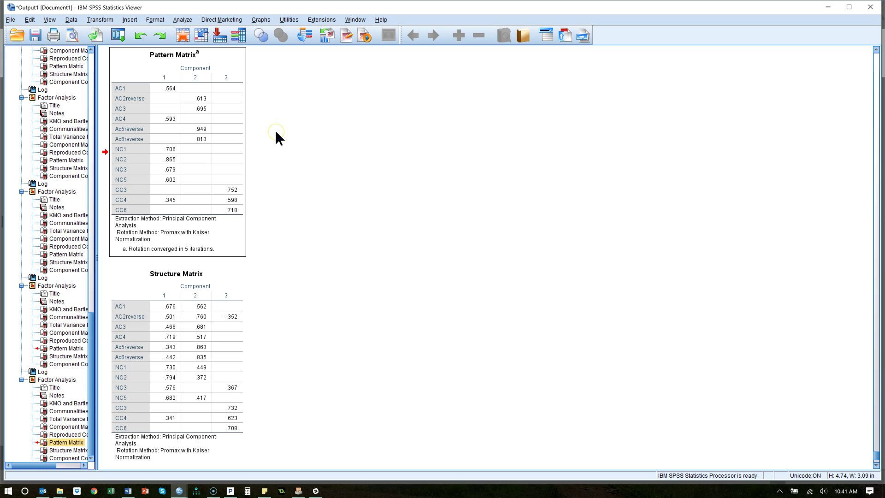
# Step: Remove AC1 and AC4 and rerun, giving an 11-item, three-component Pattern Matrix
pyautogui.click(119, 38)
pyautogui.click(124, 53)
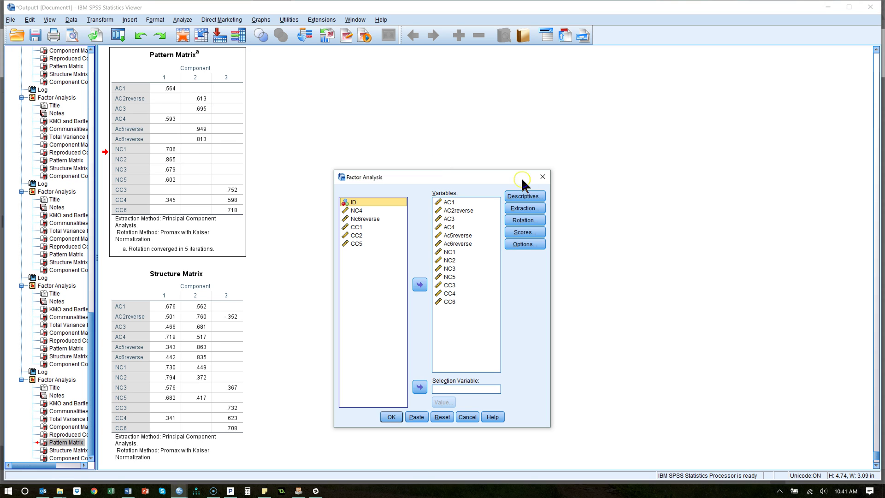
pyautogui.keyDown('ctrl'); pyautogui.click(457, 227); pyautogui.keyUp('ctrl')
pyautogui.click(419, 284)
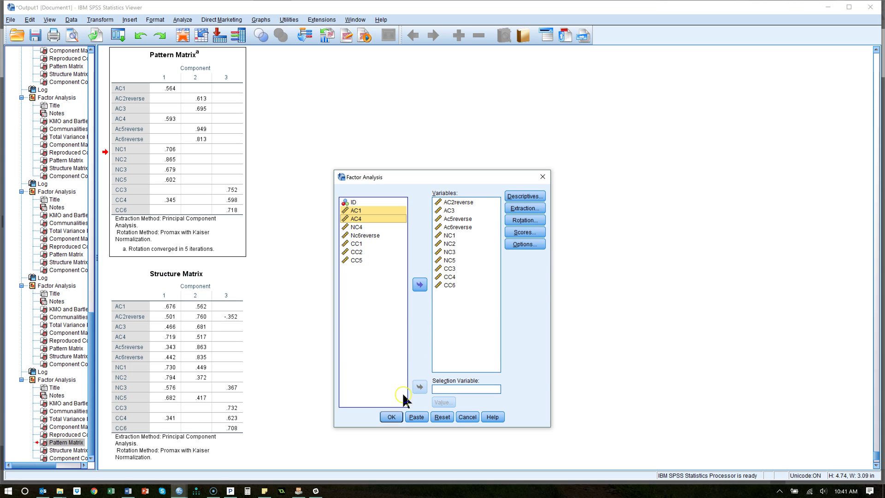
pyautogui.click(392, 417)
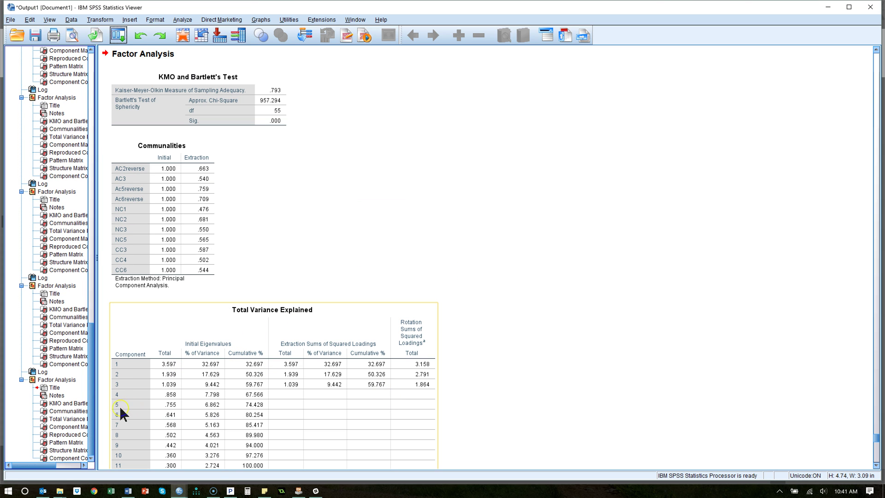
pyautogui.click(67, 442)
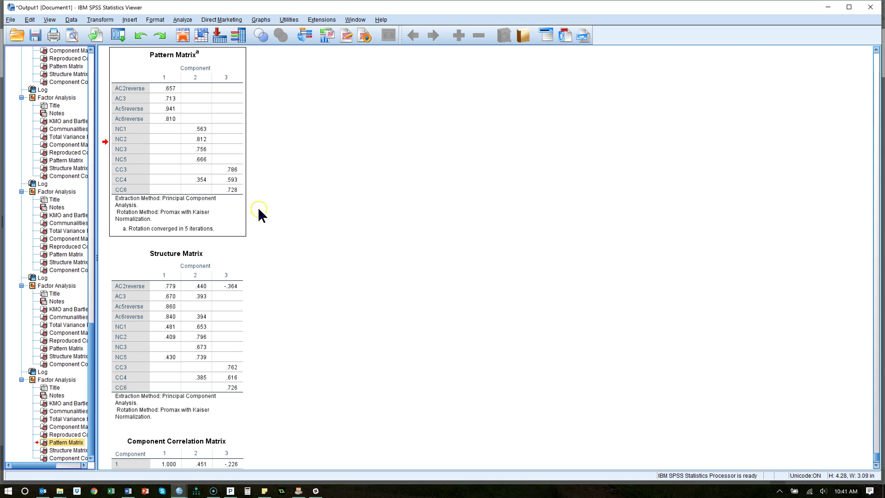